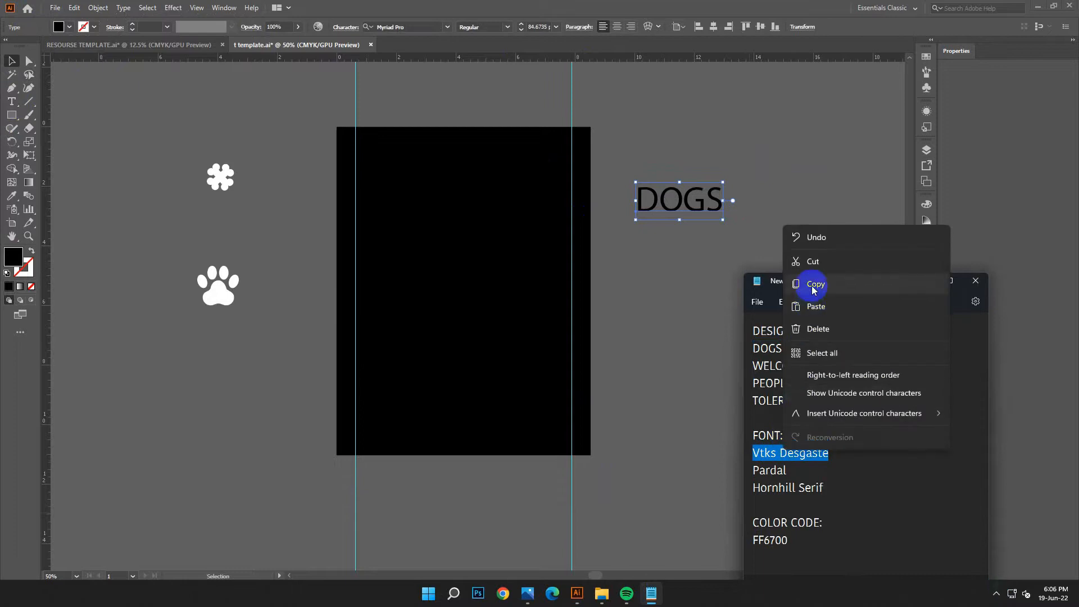
Apply the copied font Vtks Desgaste to the DOGS text.
click(925, 280)
right_click(401, 26)
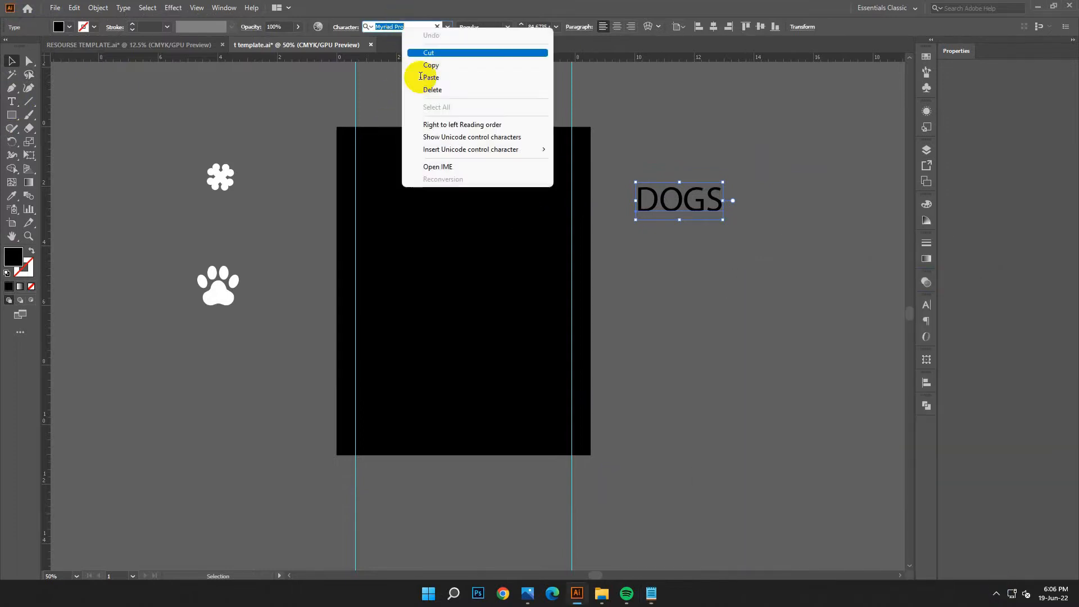
click(429, 74)
click(530, 79)
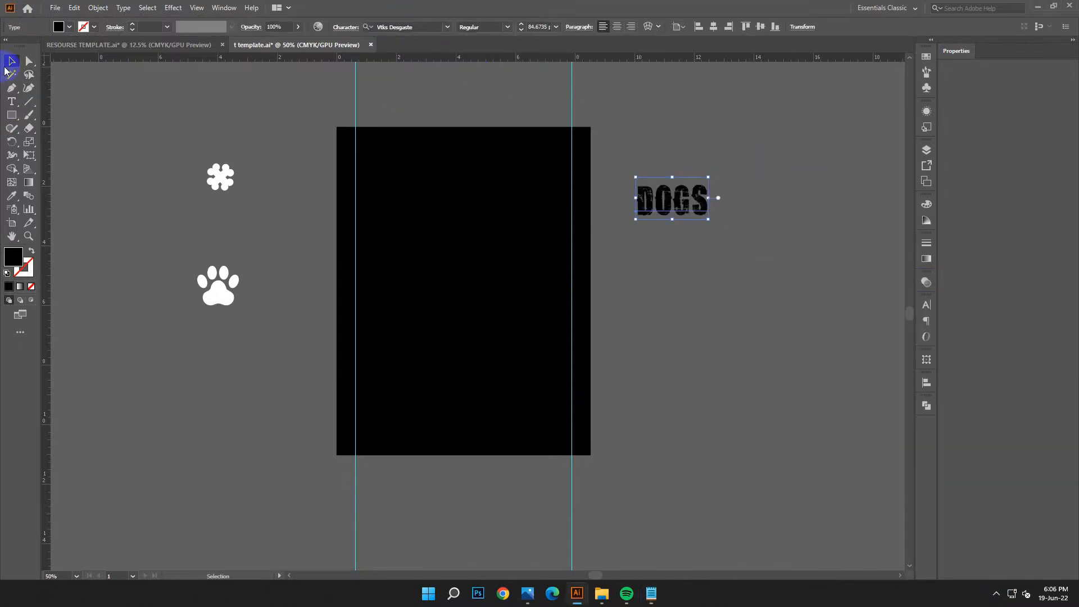
click(558, 224)
Move the DOGS text onto the upper part of the black artboard and fill it with white.
drag(684, 201, 450, 221)
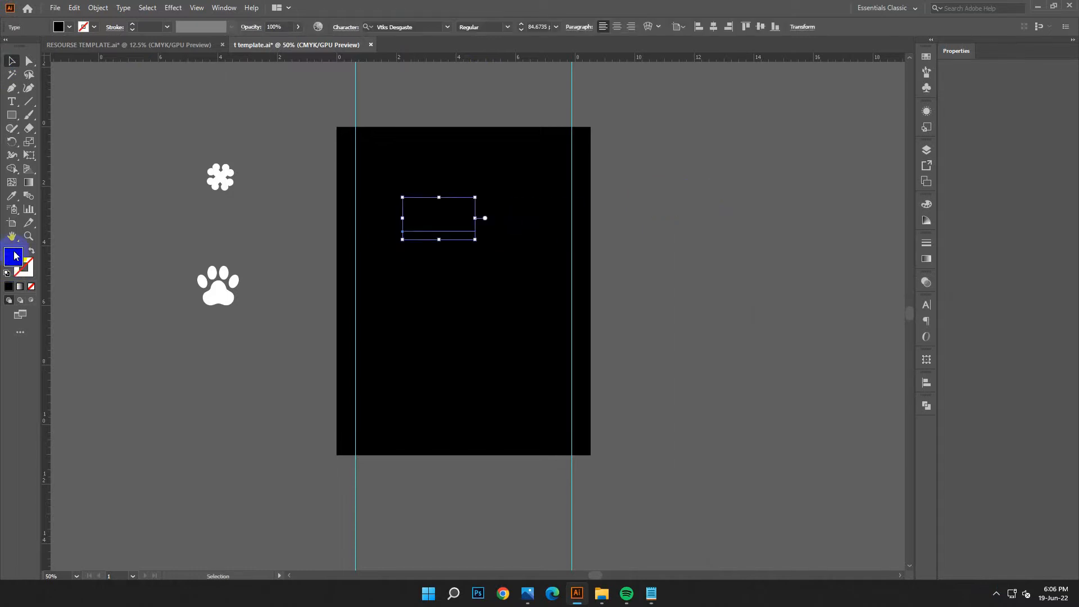
double_click(15, 255)
drag(195, 242, 159, 219)
click(429, 234)
Enlarge the DOGS text to about 257 pt so it spans the width between the two vertical guides.
click(499, 288)
drag(446, 233, 573, 335)
key(ctrl+equal)
key(ctrl+equal)
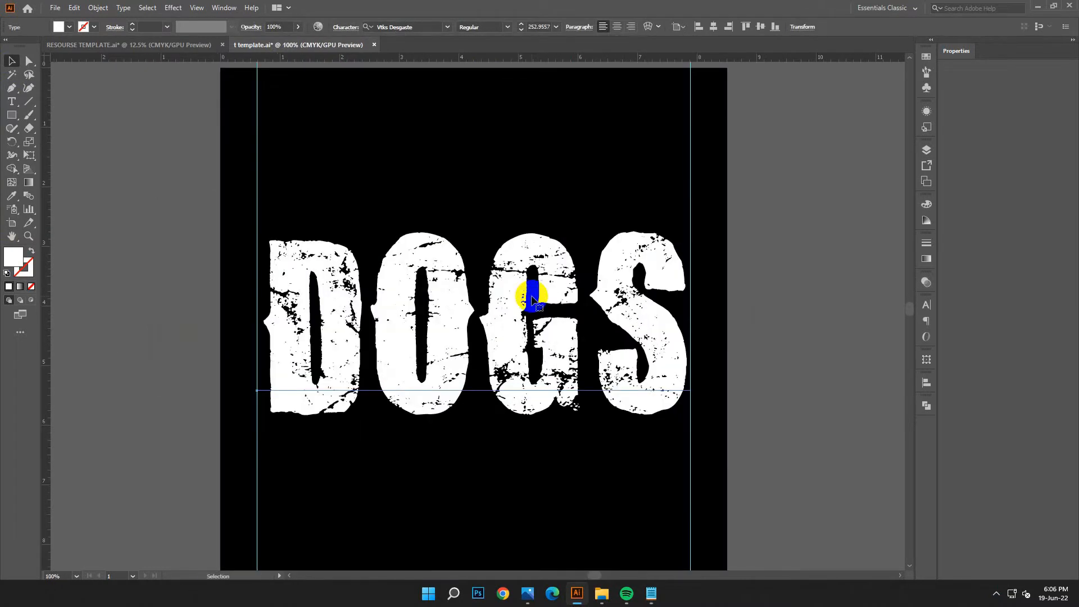
scroll(444, 244, down, 3)
click(305, 242)
drag(305, 243, 251, 253)
Nudge the enlarged DOGS text upward on the artboard.
key(Up)
key(Up)
key(Up)
key(Up)
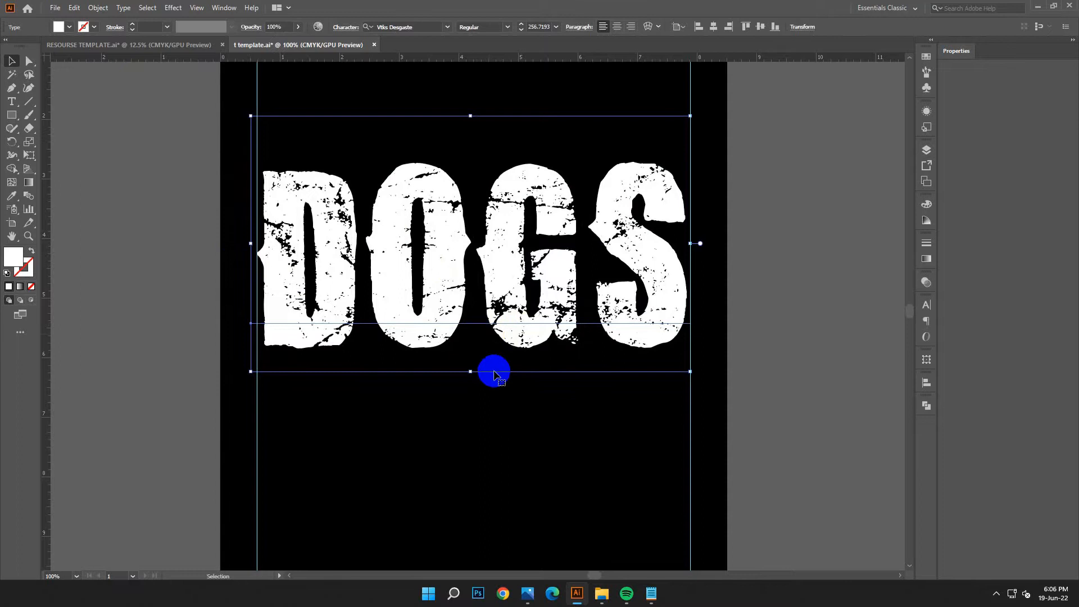
key(Up)
key(Up)
key(Up)
key(Up)
key(Up)
key(Up)
key(Up)
key(Up)
key(Up)
key(Up)
key(Up)
key(Up)
key(Up)
key(Up)
key(Up)
key(Up)
key(Up)
key(Up)
key(Up)
key(Up)
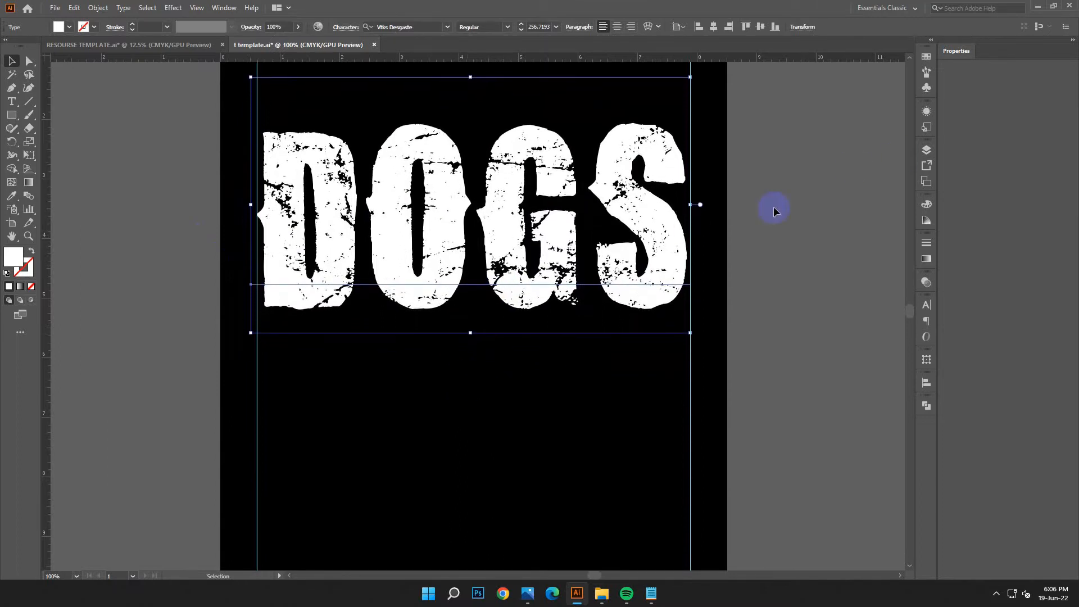
Scale the DOGS text slightly to about 258 pt so its edge meets the right guide, then deselect it.
drag(690, 200, 693, 209)
click(758, 239)
key(ctrl+minus)
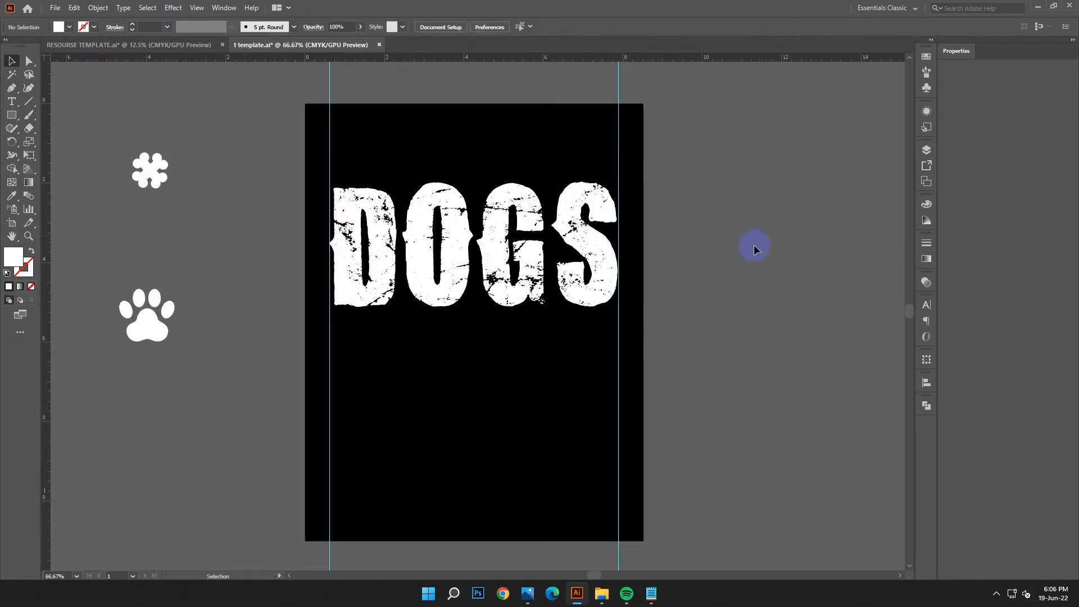
Shift the DOGS text further up toward the artboard's top edge in small increments.
scroll(646, 301, down, 3)
scroll(616, 479, up, 3)
click(549, 264)
click(525, 284)
key(Up)
key(Up)
key(Up)
key(Up)
key(Up)
key(Up)
key(Up)
key(Up)
key(Up)
key(Up)
key(Up)
key(Up)
key(Up)
key(Up)
key(Up)
key(Up)
key(Up)
key(Up)
key(Up)
key(Up)
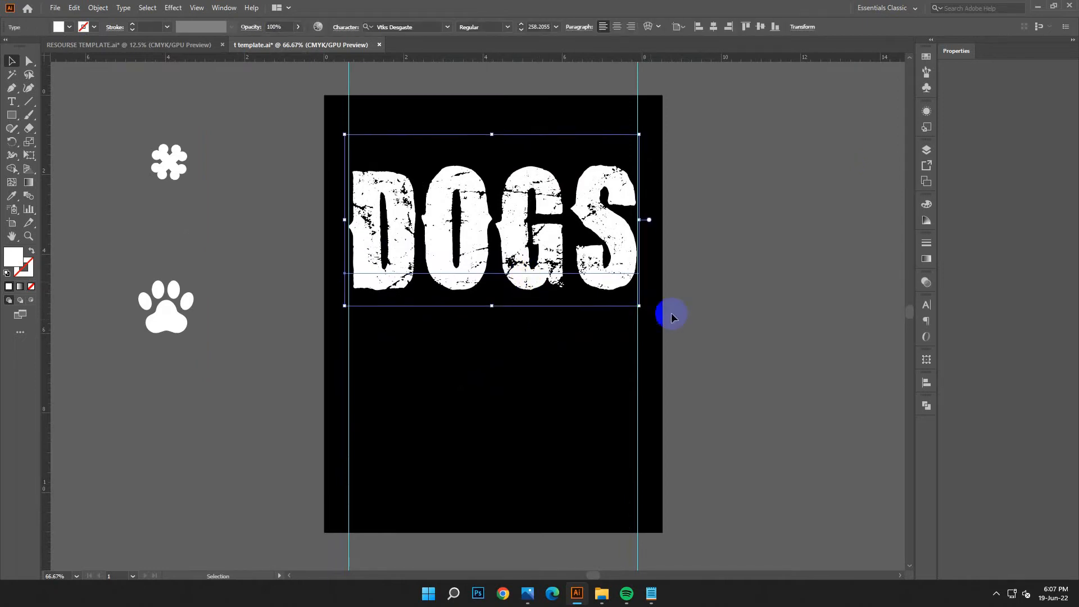
click(672, 316)
Convert the DOGS text to outlines.
click(621, 244)
right_click(621, 246)
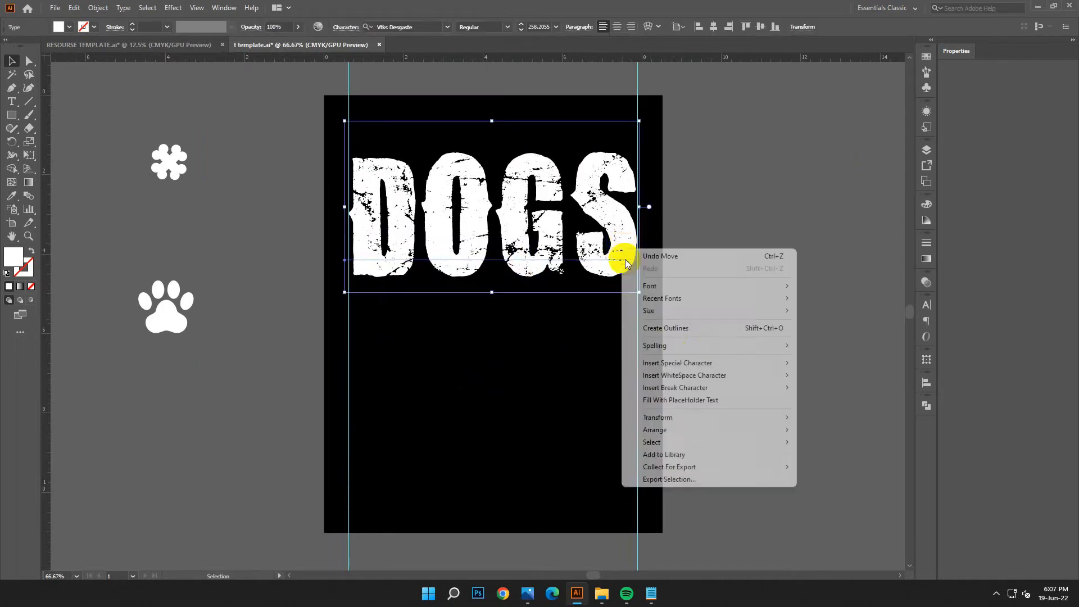
click(674, 329)
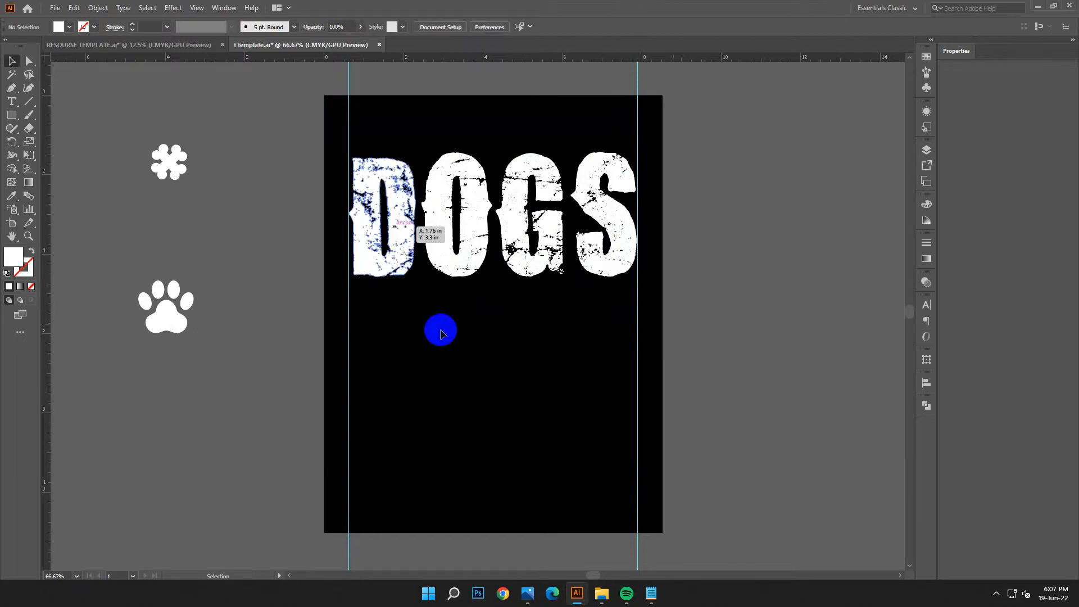
Copy the word WELCOME from the design notes in Notepad and return to the artwork.
click(651, 593)
double_click(779, 365)
right_click(779, 366)
click(803, 209)
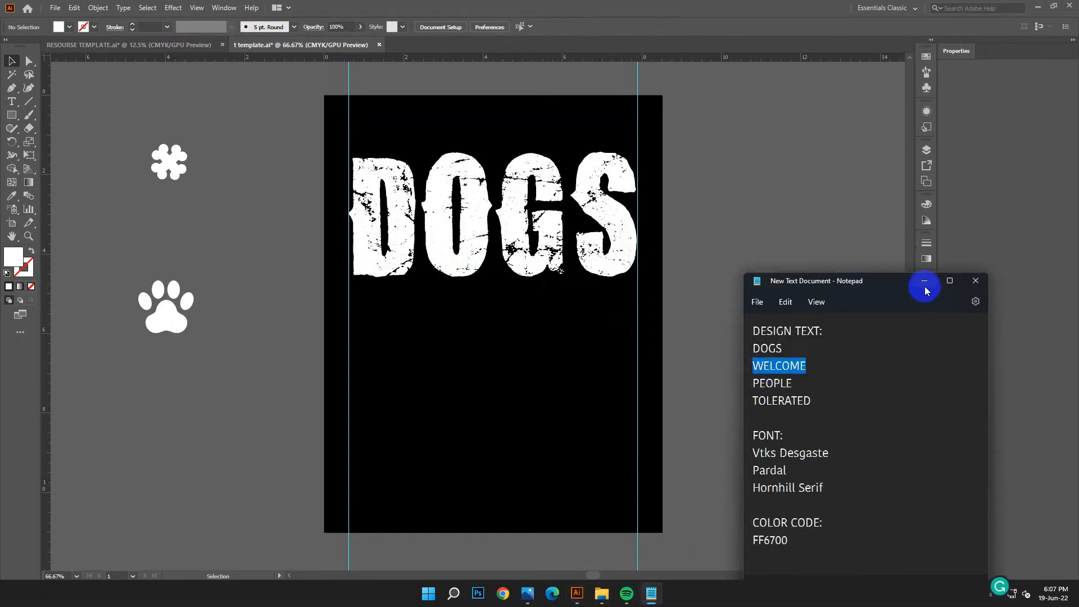
click(924, 281)
Add a new text object beside the artboard and replace its placeholder with the copied word WELCOME.
click(12, 102)
click(702, 227)
click(12, 61)
drag(737, 228, 843, 314)
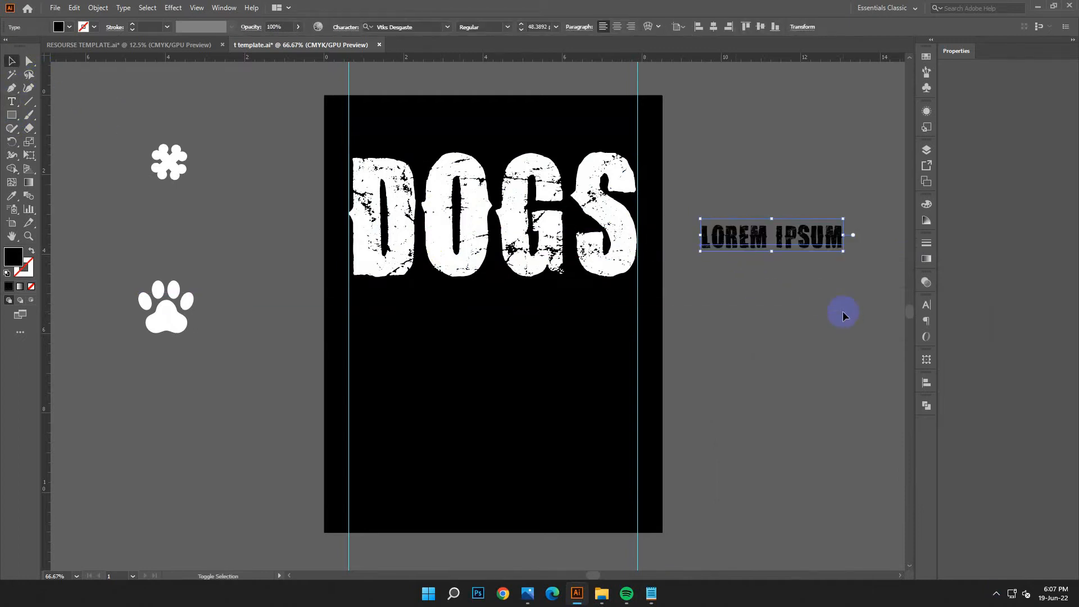
triple_click(726, 236)
click(74, 8)
click(84, 72)
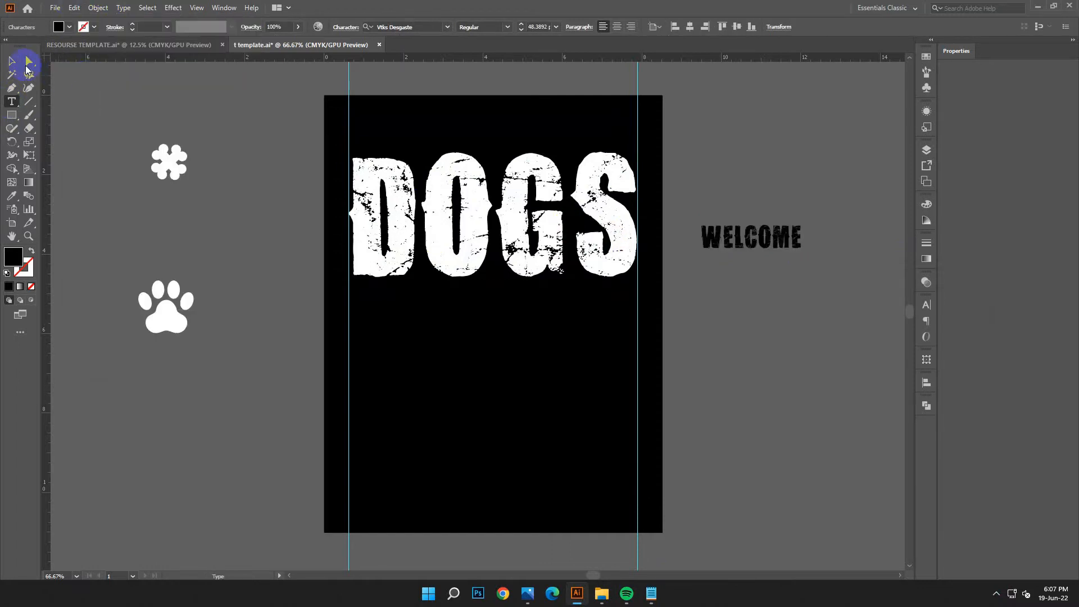
click(12, 61)
Copy the font name Pardal from the Notepad notes and apply Pardal Regular to the WELCOME text.
click(652, 592)
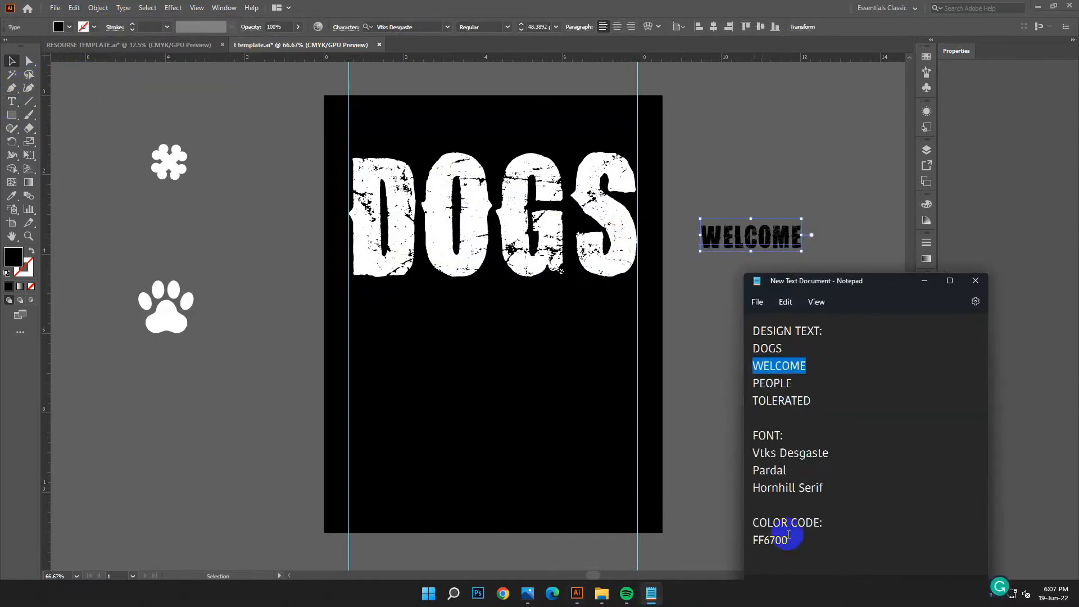
click(754, 418)
double_click(760, 472)
right_click(760, 475)
click(759, 308)
click(924, 281)
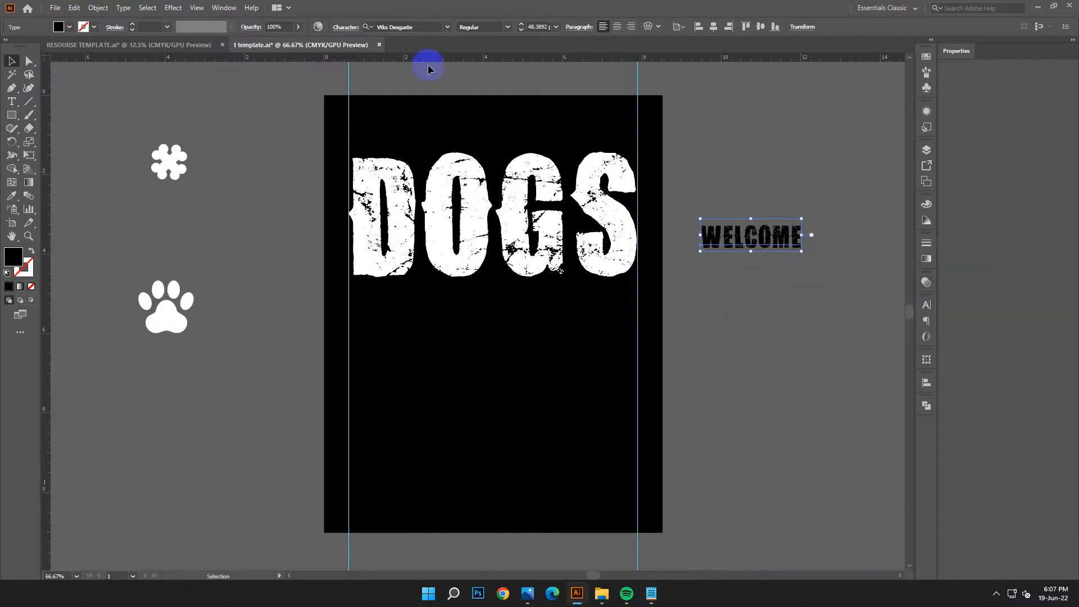
right_click(393, 22)
click(429, 67)
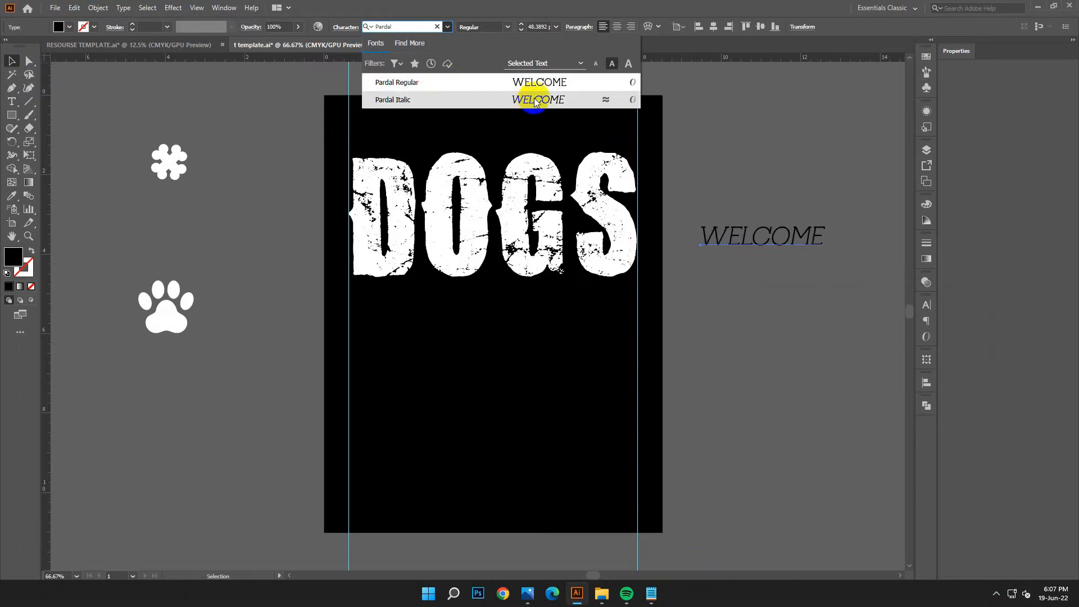
click(534, 99)
click(796, 269)
Fill the WELCOME text with white (FFFFFF).
click(780, 236)
double_click(11, 260)
click(200, 237)
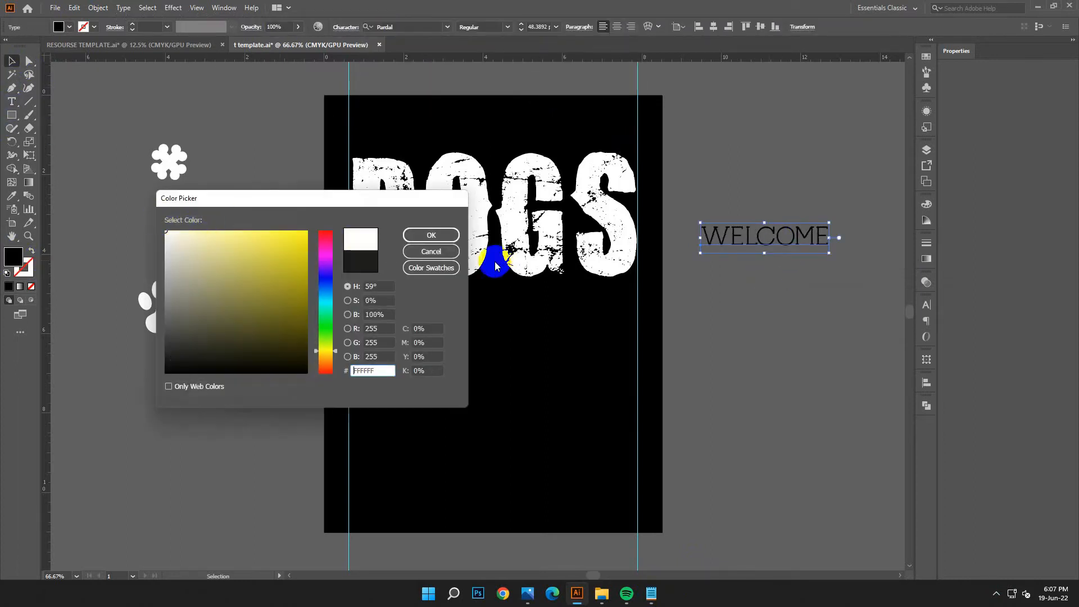
click(431, 234)
click(854, 409)
Place WELCOME directly beneath DOGS, enlarged to about 109 pt to span between the guides.
drag(778, 238, 638, 365)
right_click(684, 342)
click(749, 330)
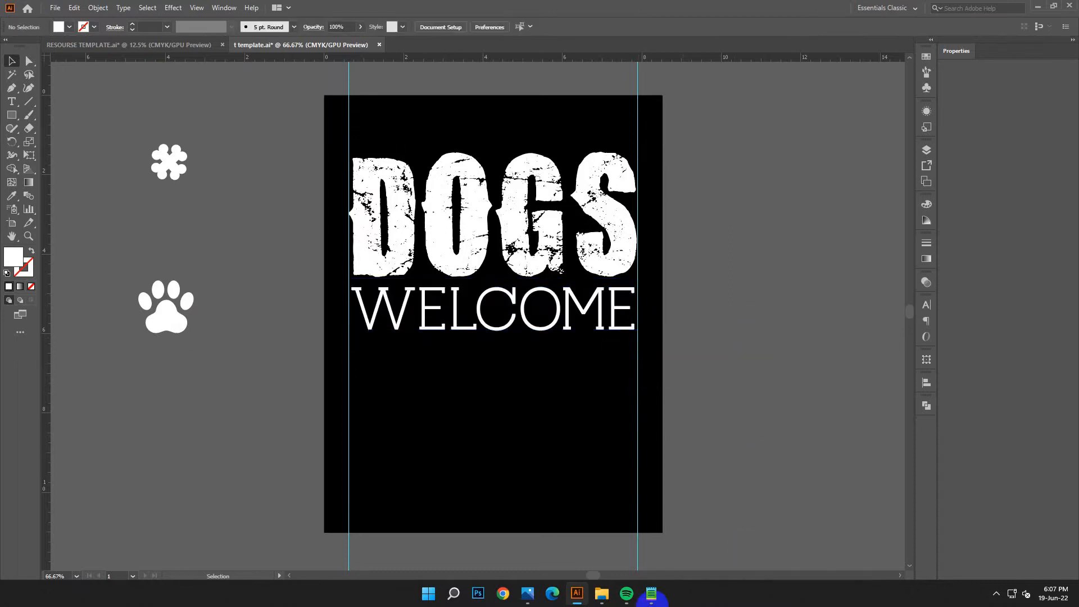
Copy the color code FF6700 from the Notepad notes and set it as the current fill color.
click(650, 599)
drag(800, 542, 732, 540)
right_click(771, 541)
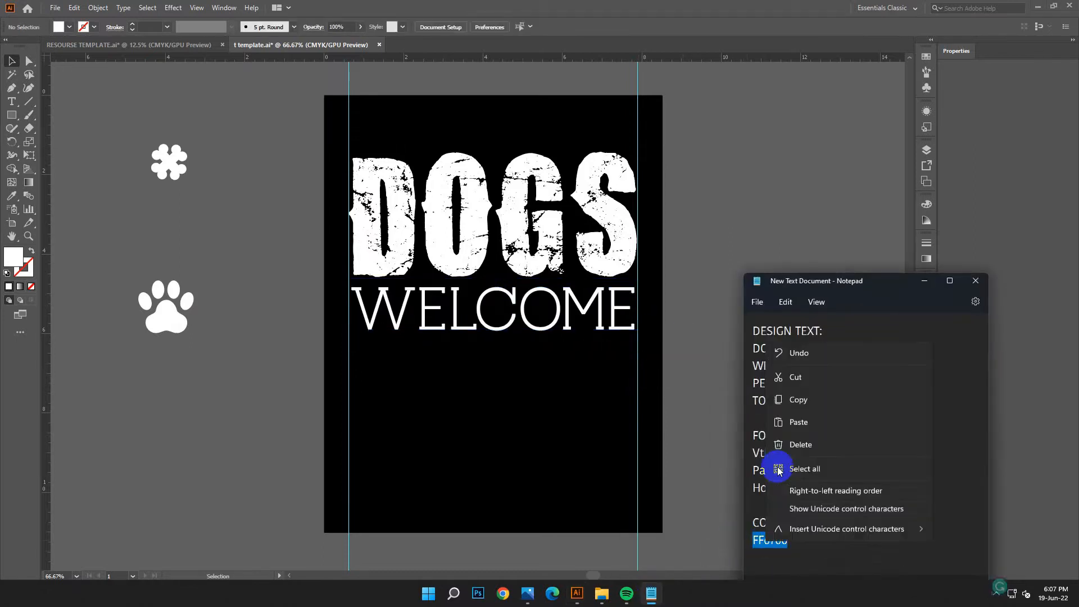
click(796, 376)
click(925, 281)
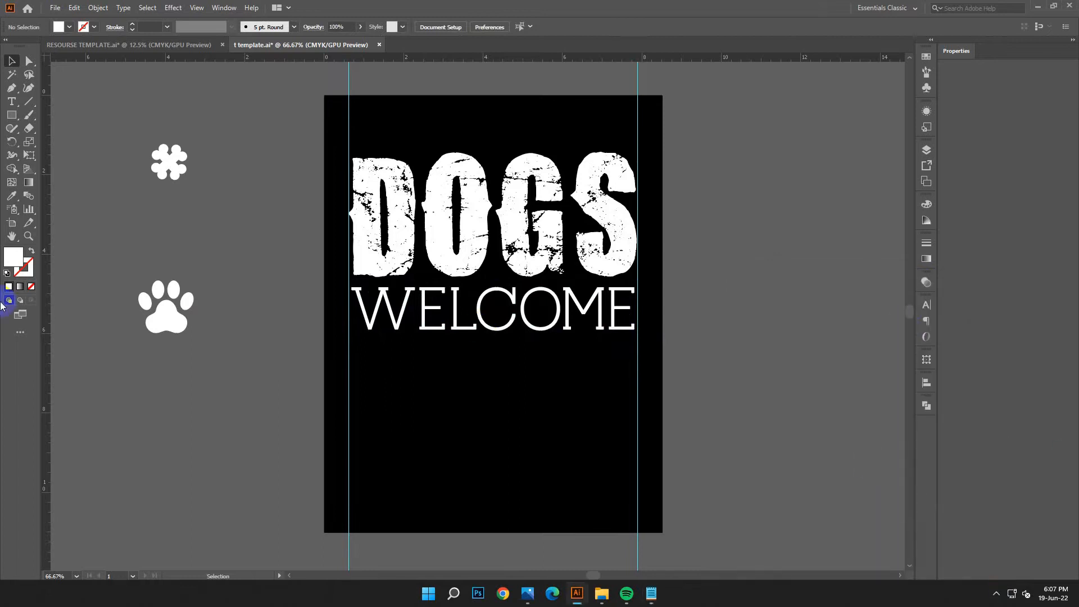
double_click(10, 259)
right_click(365, 372)
click(407, 420)
click(427, 236)
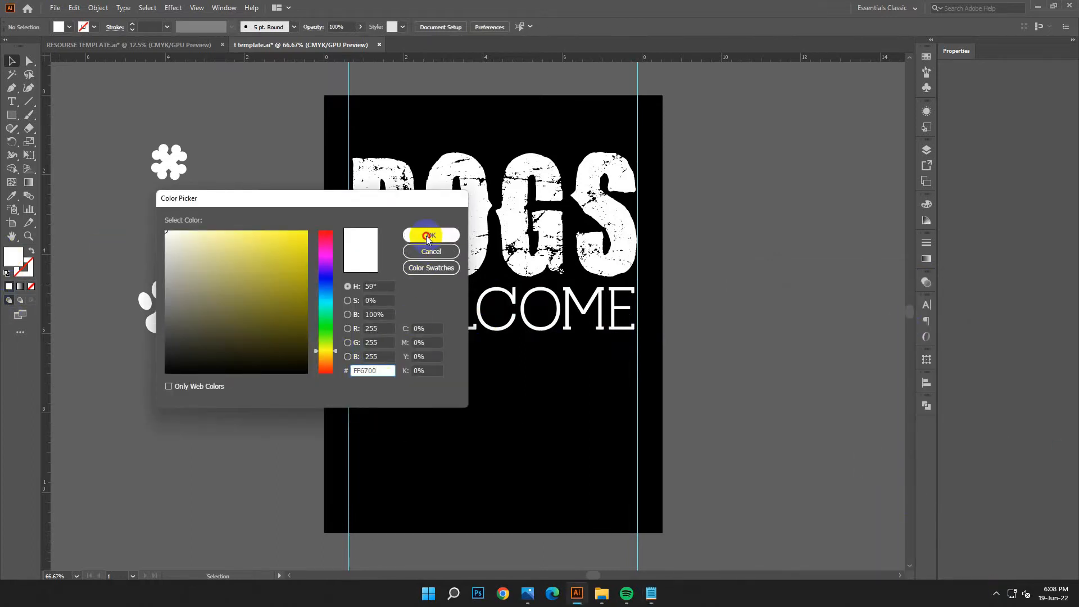
Draw a small orange swatch rectangle to the right of the artboard and deselect it.
click(12, 115)
drag(759, 145, 819, 197)
click(15, 60)
click(188, 104)
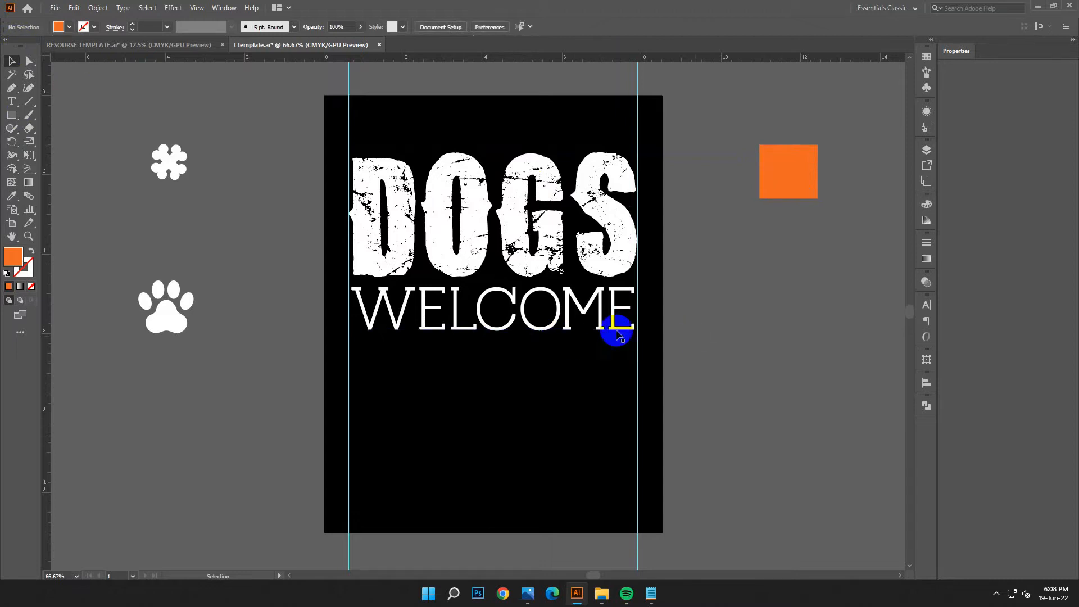
Recolor the WELCOME text orange by sampling the swatch rectangle with the Eyedropper.
click(554, 318)
click(10, 198)
click(775, 165)
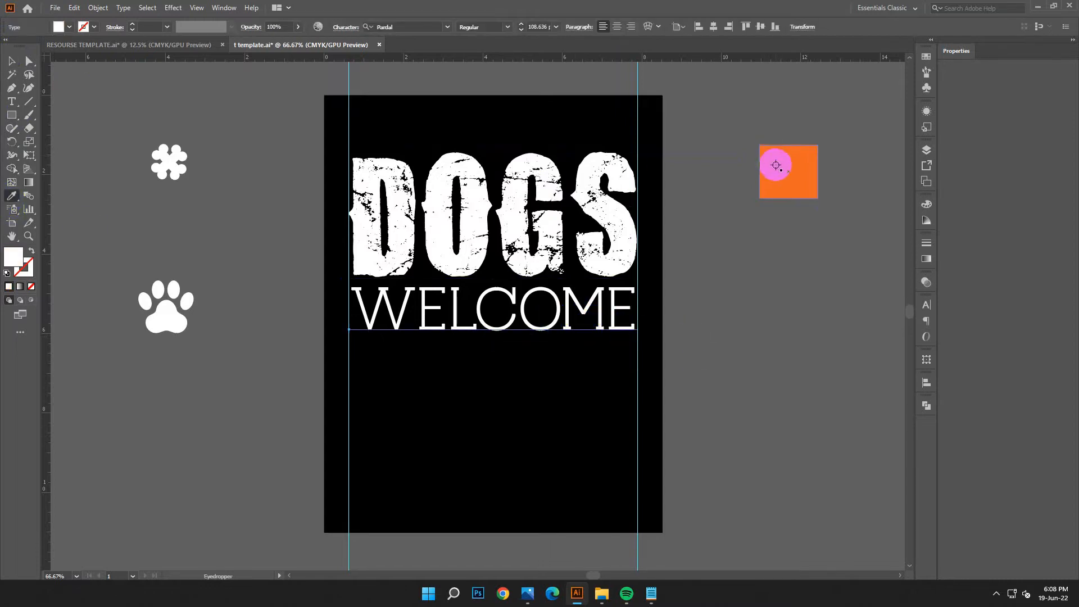
click(424, 441)
key(y)
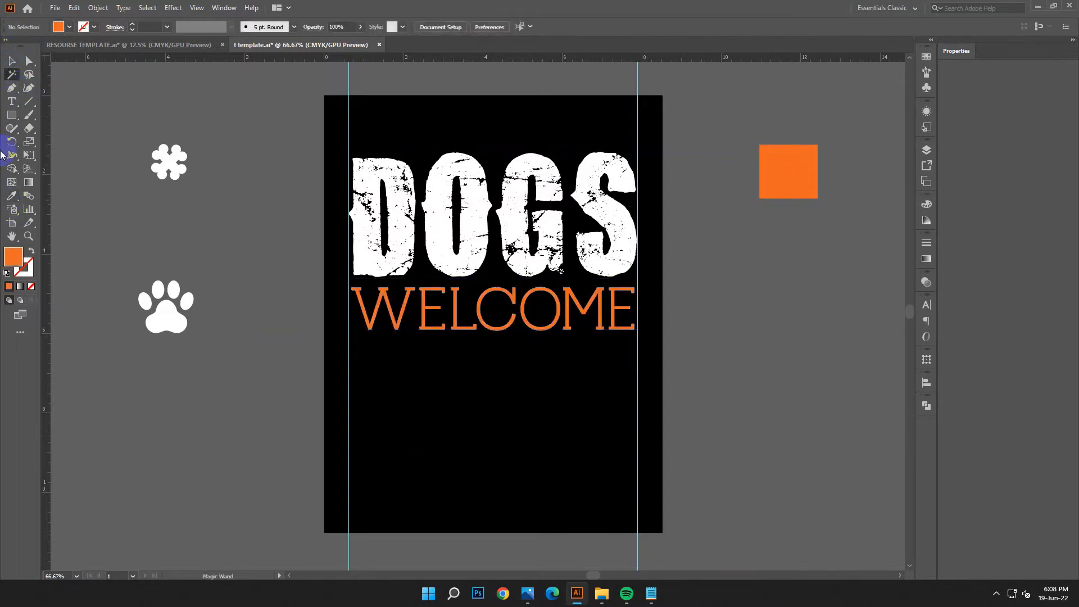
Scale the WELCOME text to about 111 pt so its letters reach both vertical guides.
click(465, 313)
drag(349, 309, 346, 313)
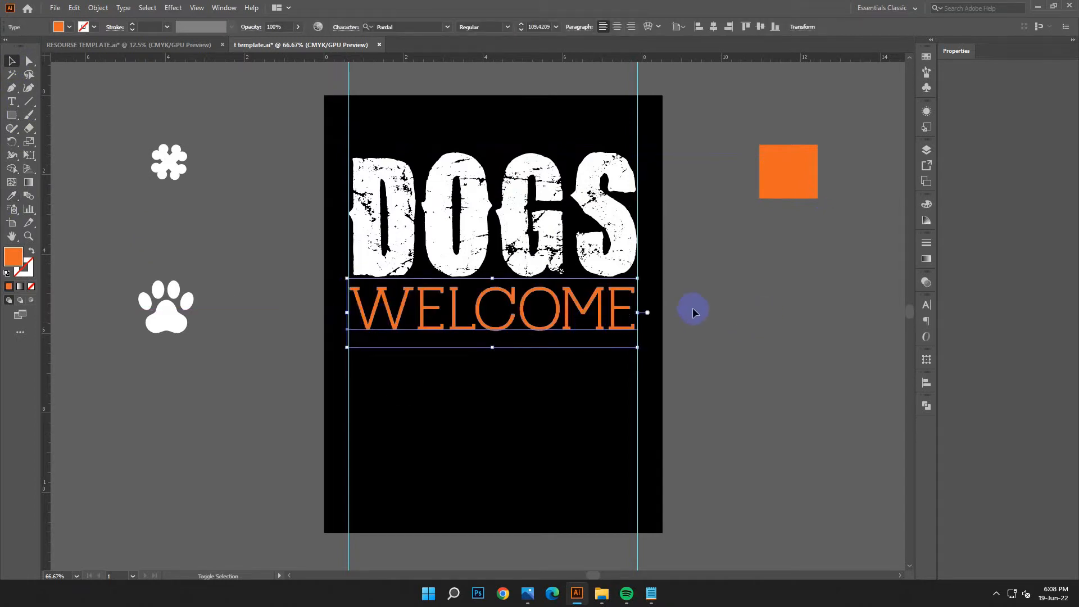
drag(644, 309, 641, 311)
Convert the WELCOME text to outlines and deselect it.
right_click(707, 306)
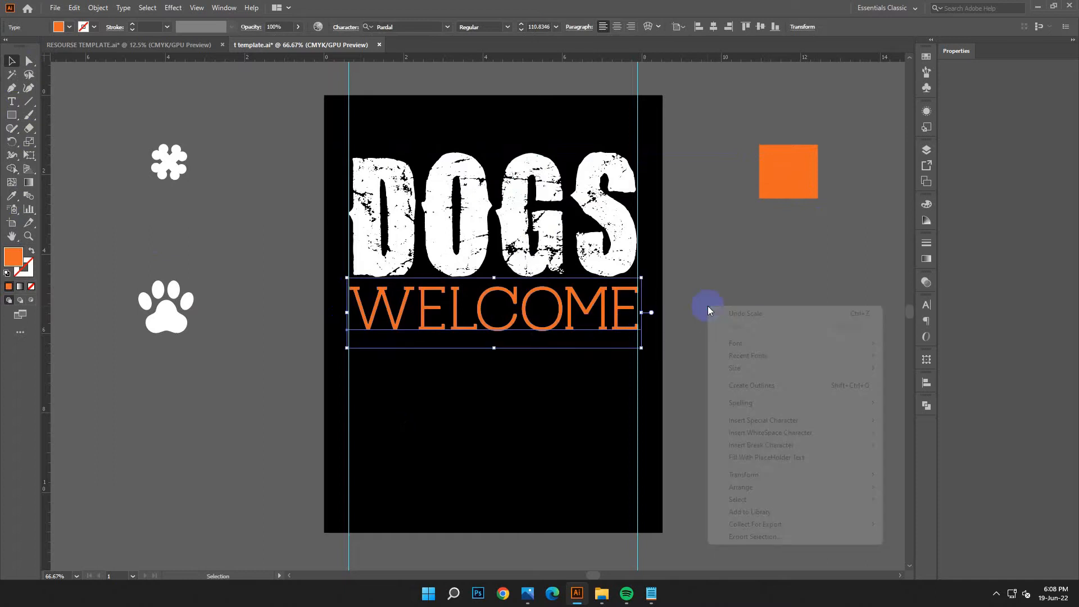
click(770, 386)
click(786, 391)
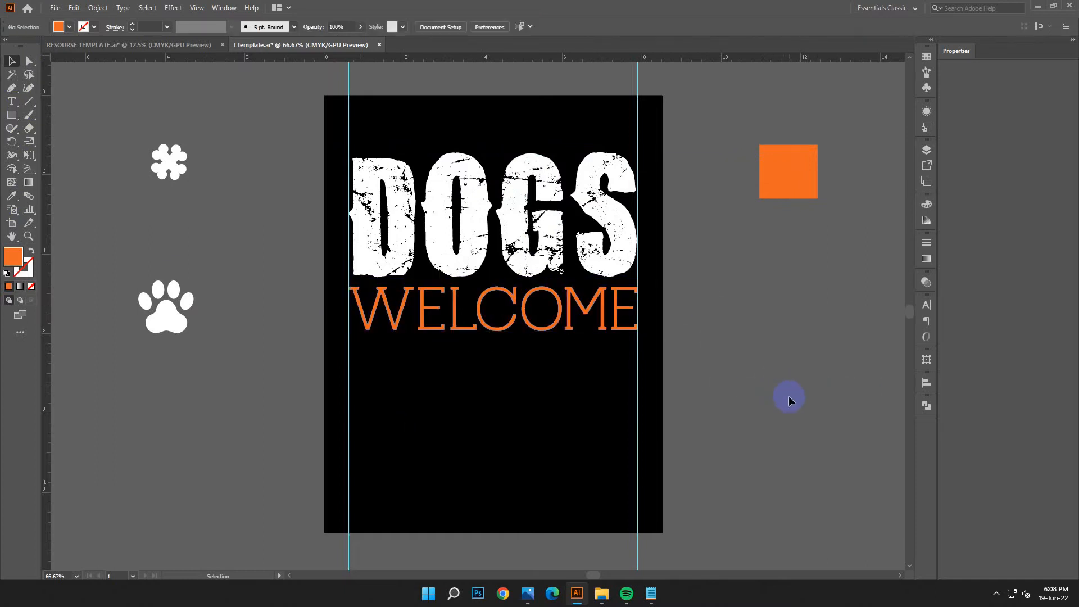
Place two copies of the white paw print under WELCOME, one at each vertical guide.
key(ctrl+minus)
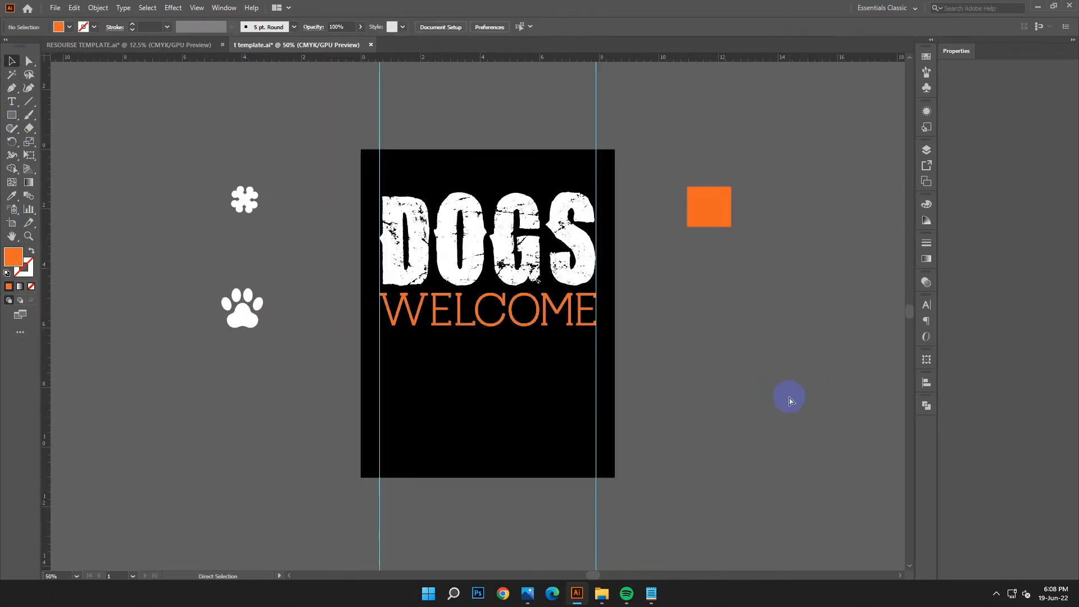
right_click(788, 396)
click(785, 288)
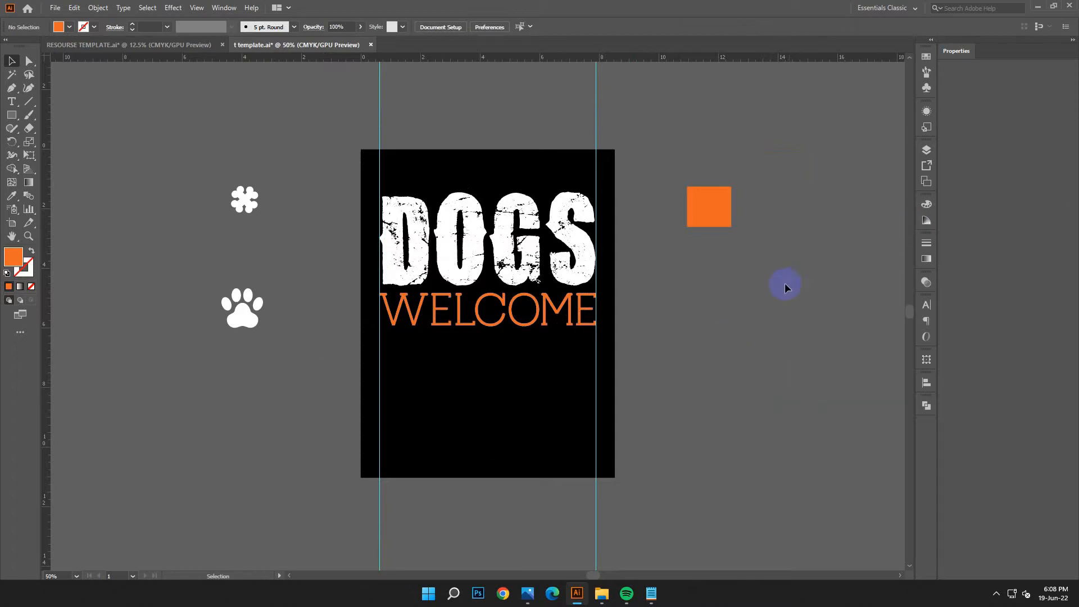
scroll(728, 373, down, 1)
drag(238, 291, 571, 361)
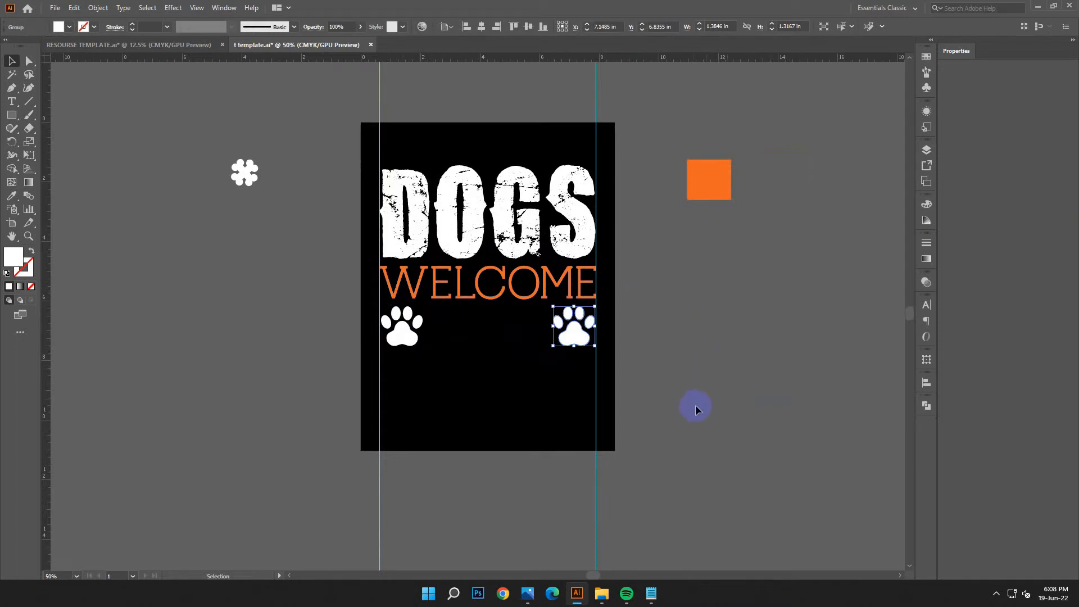
click(710, 380)
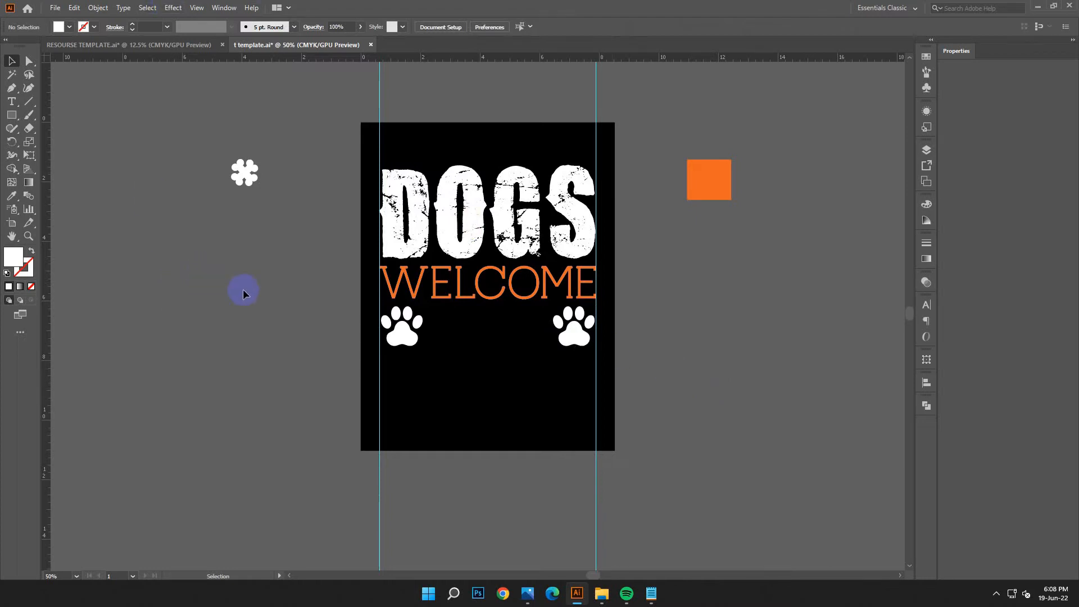
Nudge the two paw prints slightly outward to line up with the left and right guides.
click(582, 339)
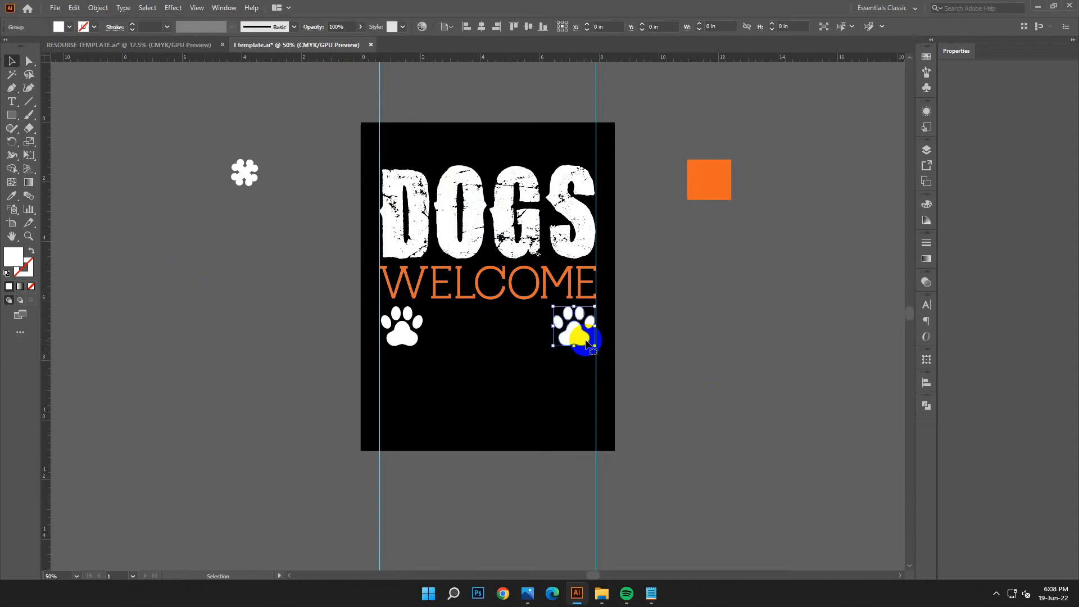
key(Right)
click(696, 354)
click(399, 325)
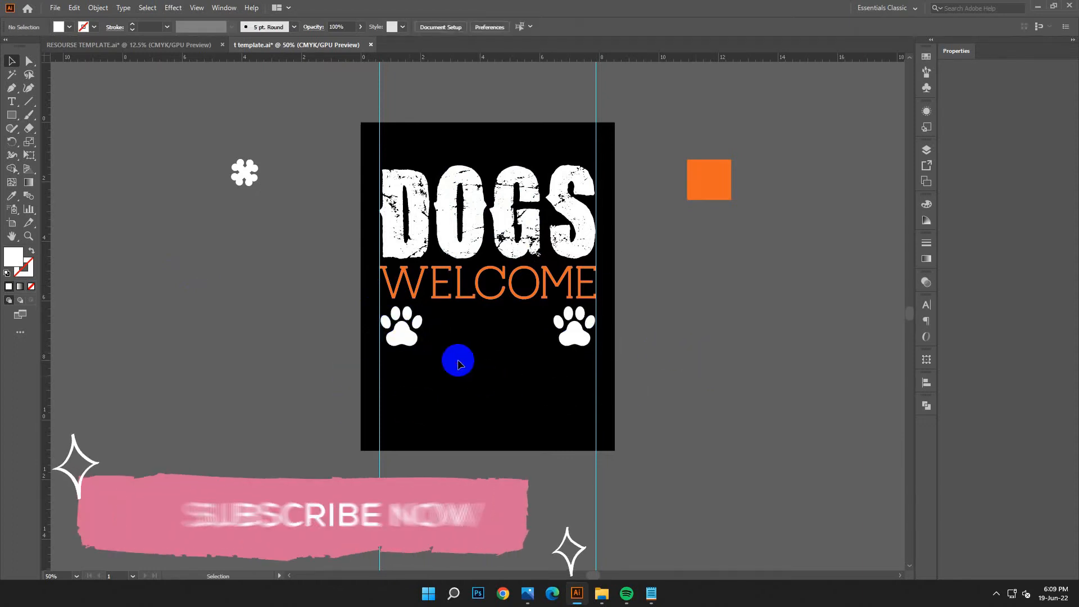
click(753, 410)
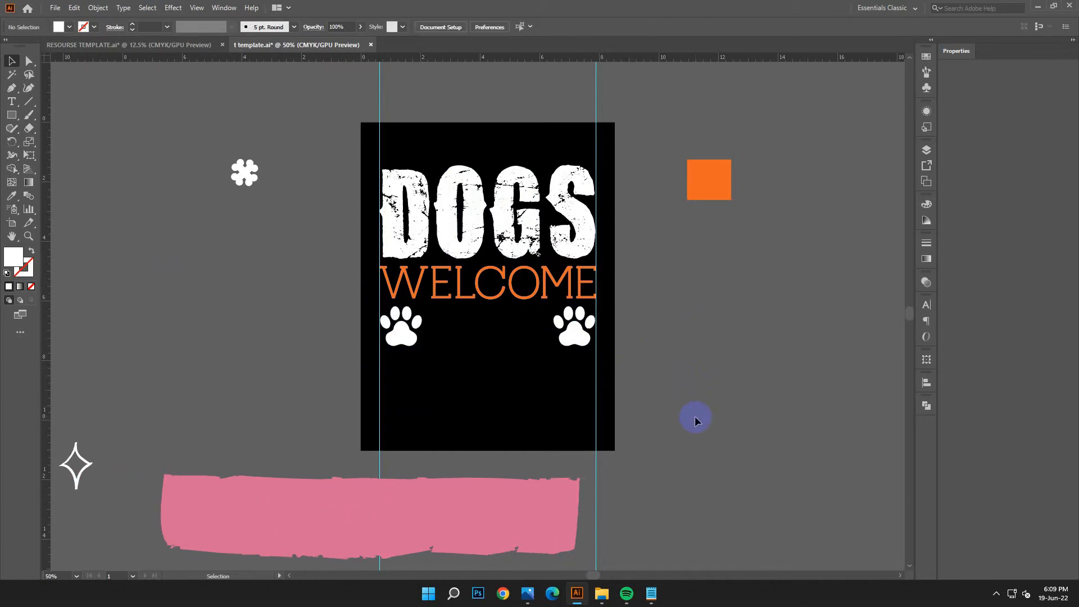
scroll(694, 416, down, 2)
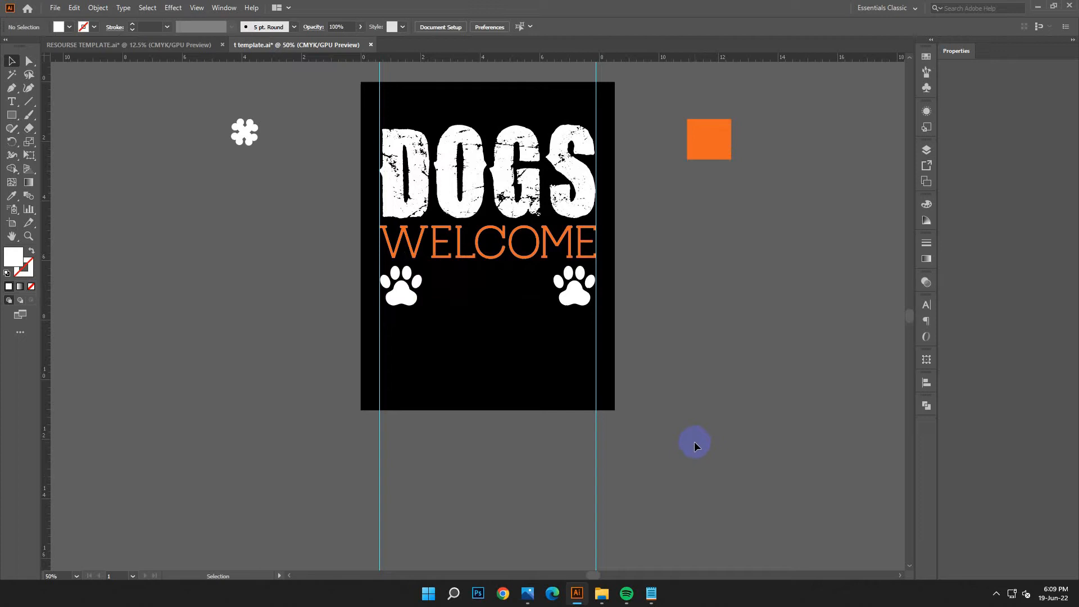
Draw a white circle between the two paw prints and centre it horizontally on the artboard.
scroll(730, 392, up, 2)
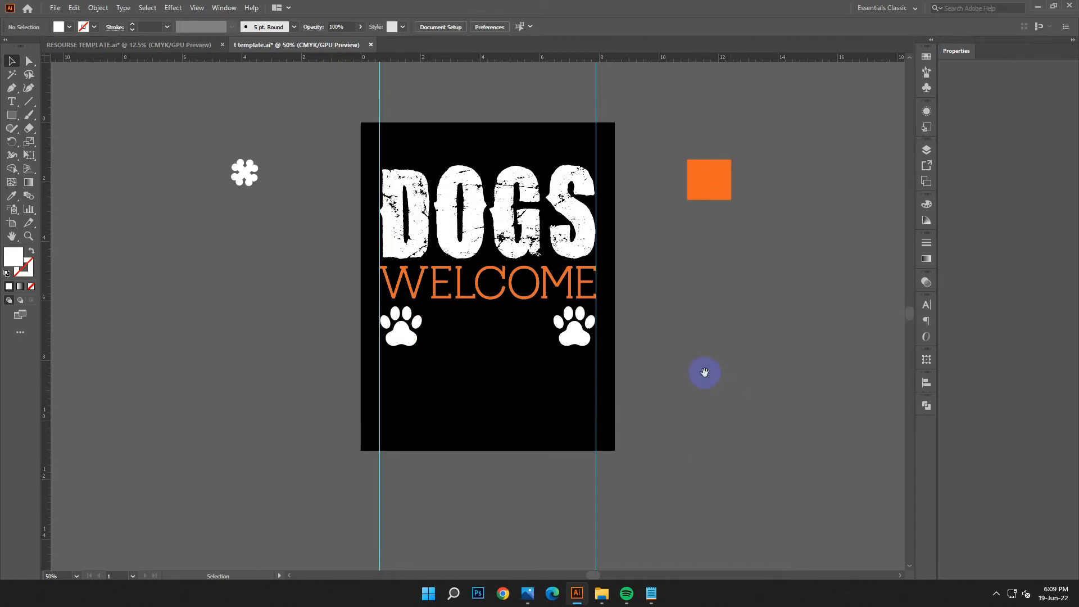
drag(703, 373, 740, 371)
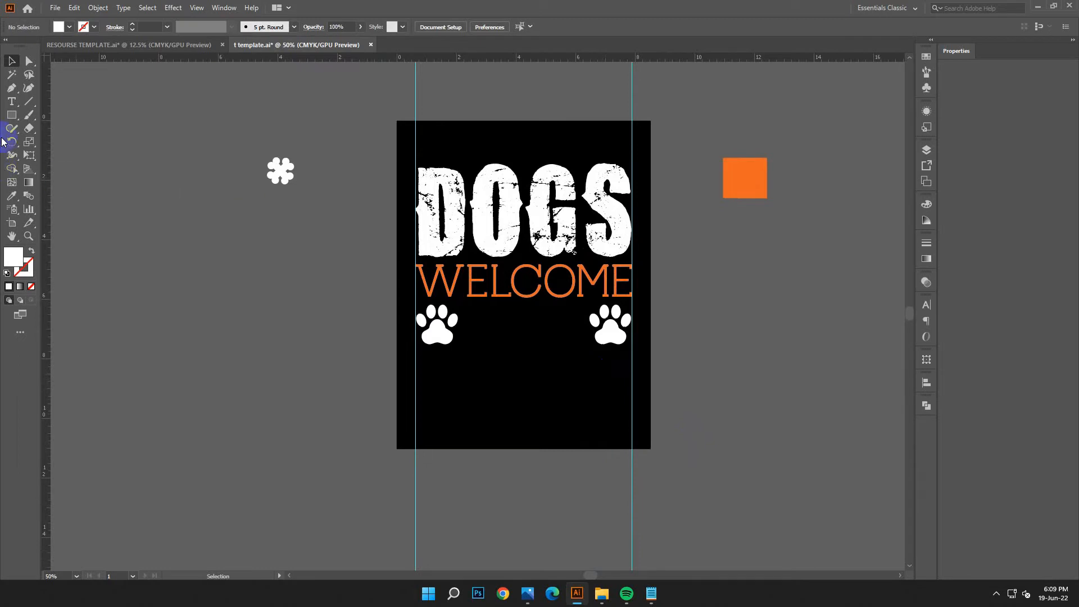
click(11, 116)
click(56, 142)
drag(519, 328, 546, 352)
click(11, 61)
click(481, 28)
click(701, 319)
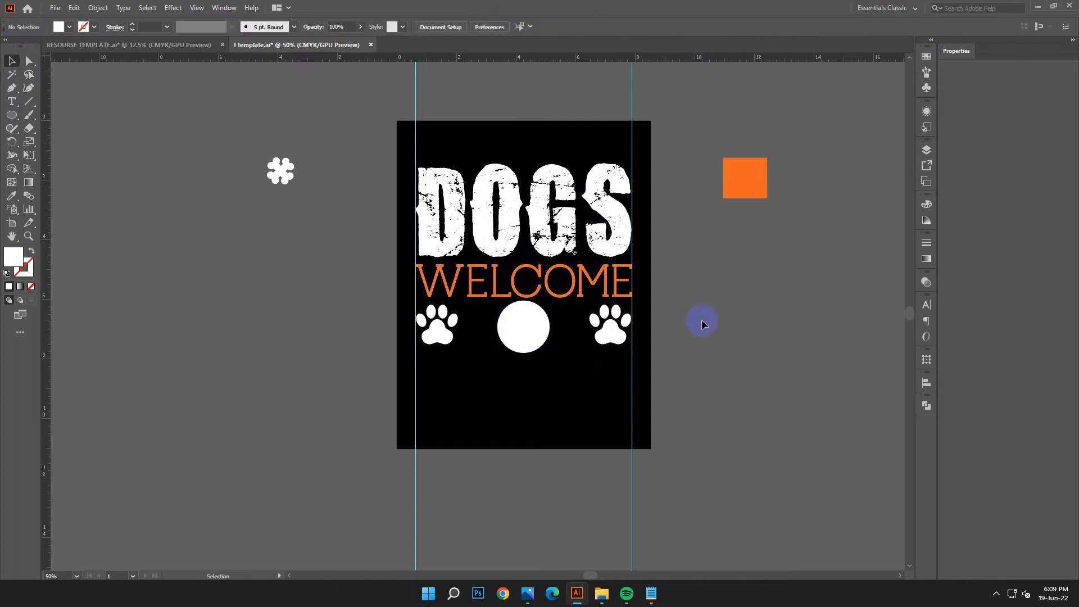
Group the two paw prints and nudge the group slightly down to line up with the circle.
key(ctrl+plus)
click(434, 346)
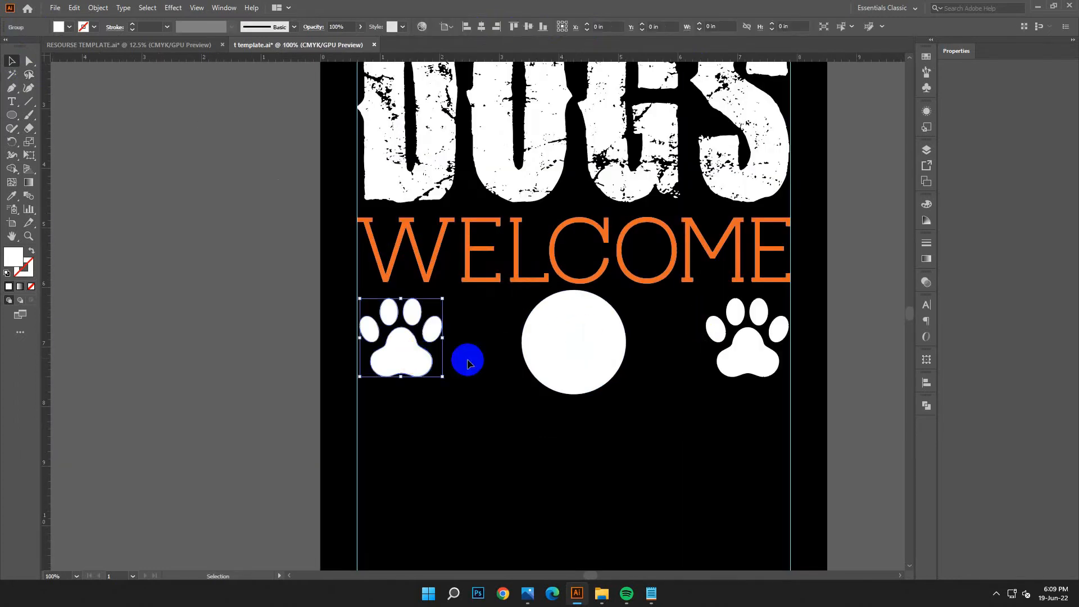
shift+click(723, 340)
key(ctrl+g)
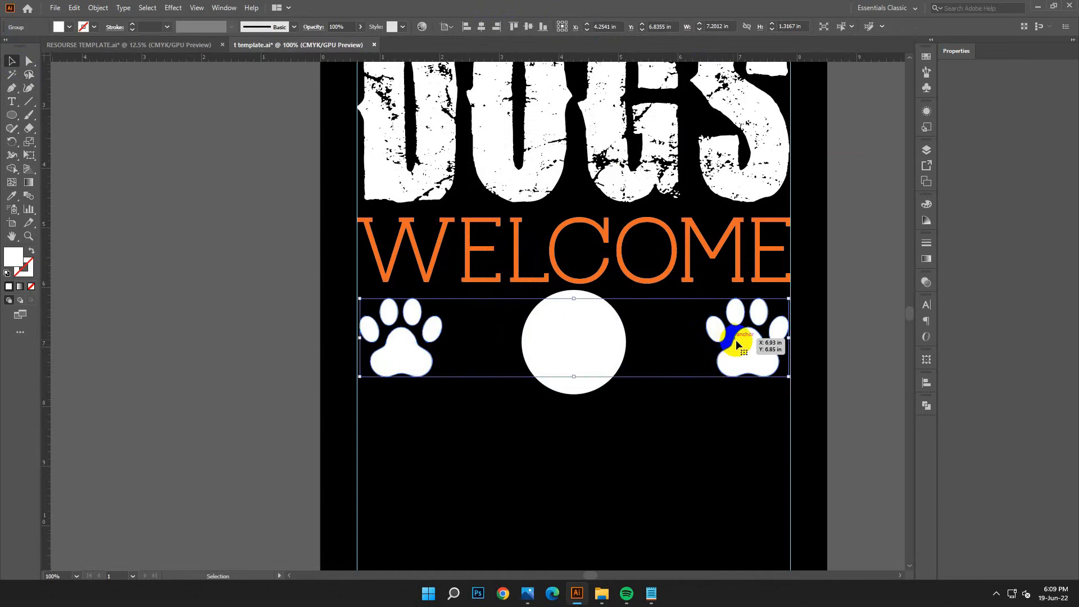
click(882, 380)
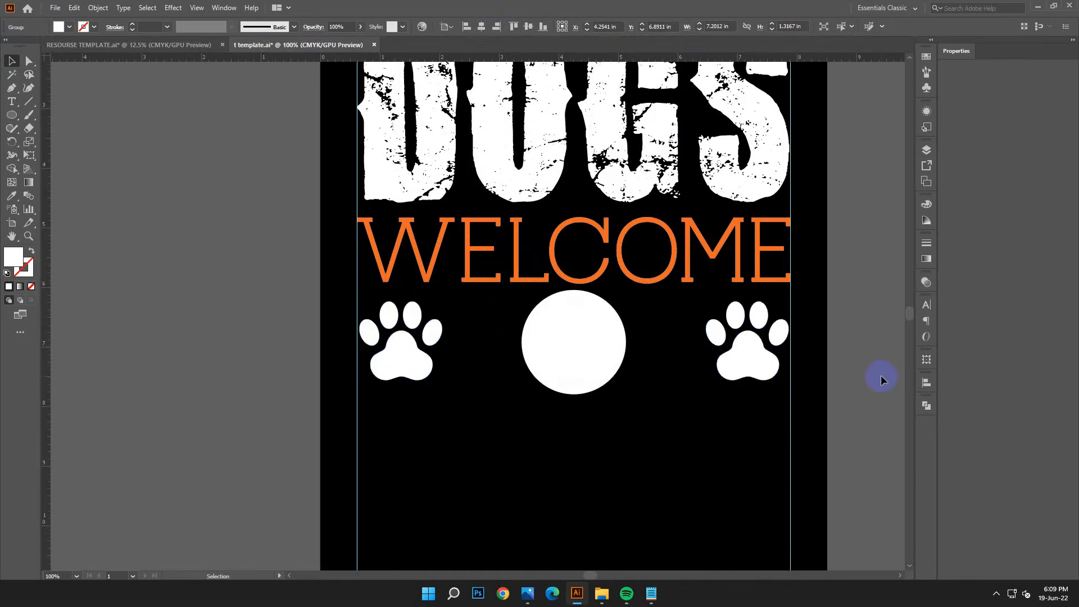
Add three thin white horizontal bars, about 3.9 in wide, across the circle between the paw prints and group them.
click(10, 119)
mouse_move(457, 334)
mouse_down()
mouse_move(692, 337)
mouse_move(674, 337)
mouse_move(677, 352)
mouse_up()
click(12, 61)
click(607, 356)
drag(479, 349, 479, 369)
click(494, 441)
drag(469, 325, 494, 399)
key(ctrl+g)
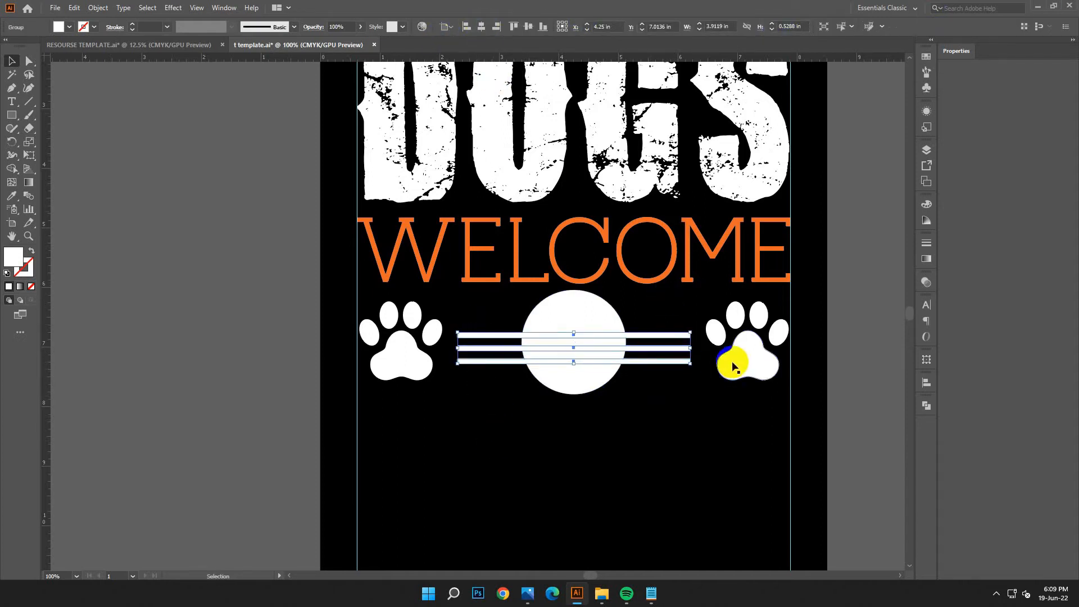
click(686, 434)
key(ctrl+minus)
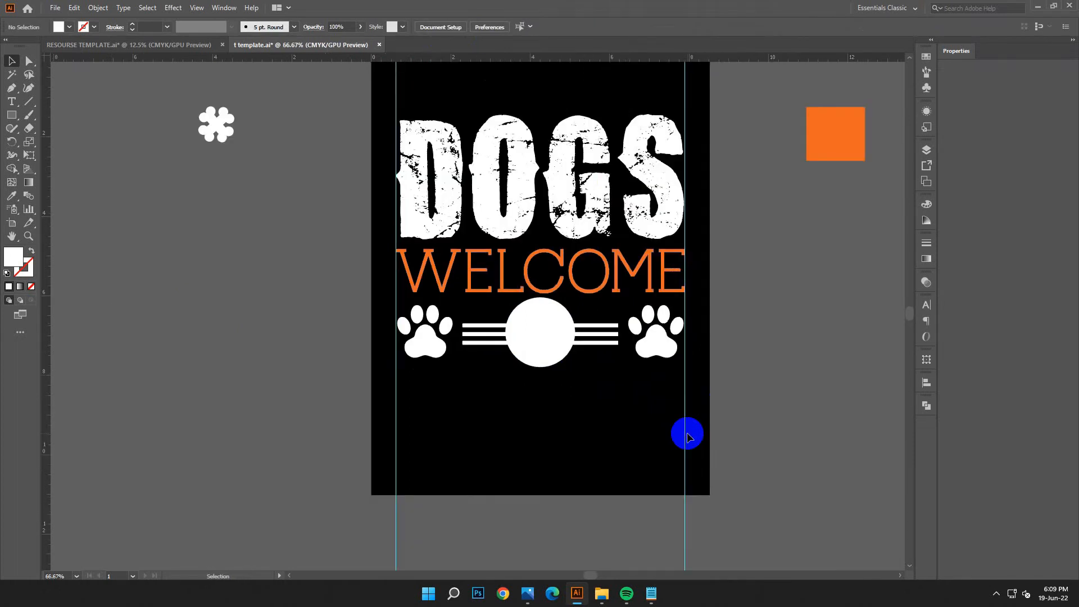
Recolour the white crossed-bones ornament black, place it in front at the circle's centre, and enlarge it to about 1.32 in.
click(208, 127)
key(i)
click(479, 94)
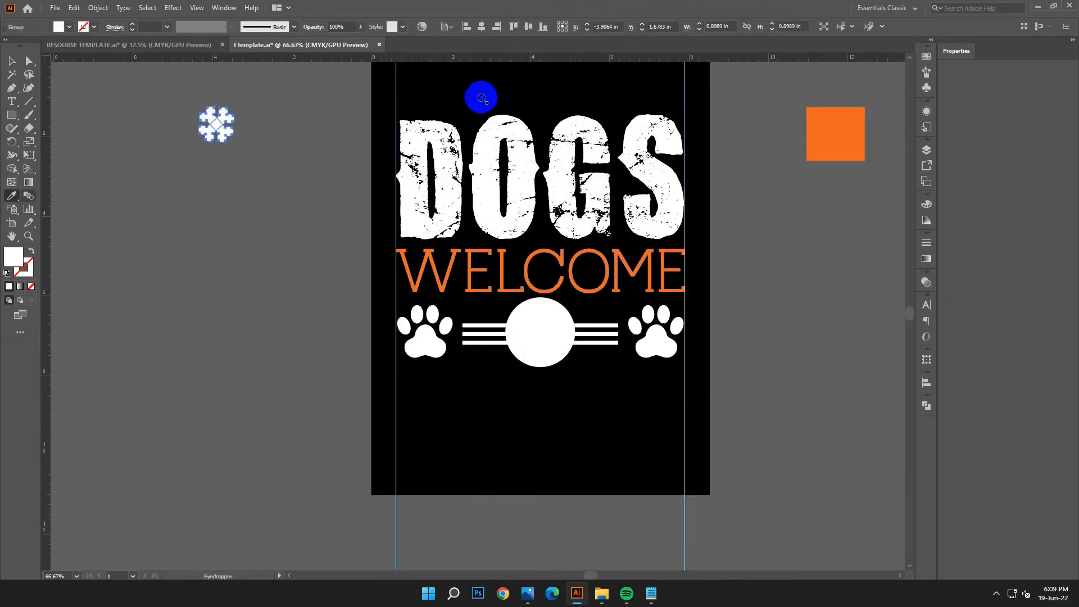
key(v)
drag(227, 125, 551, 335)
right_click(580, 360)
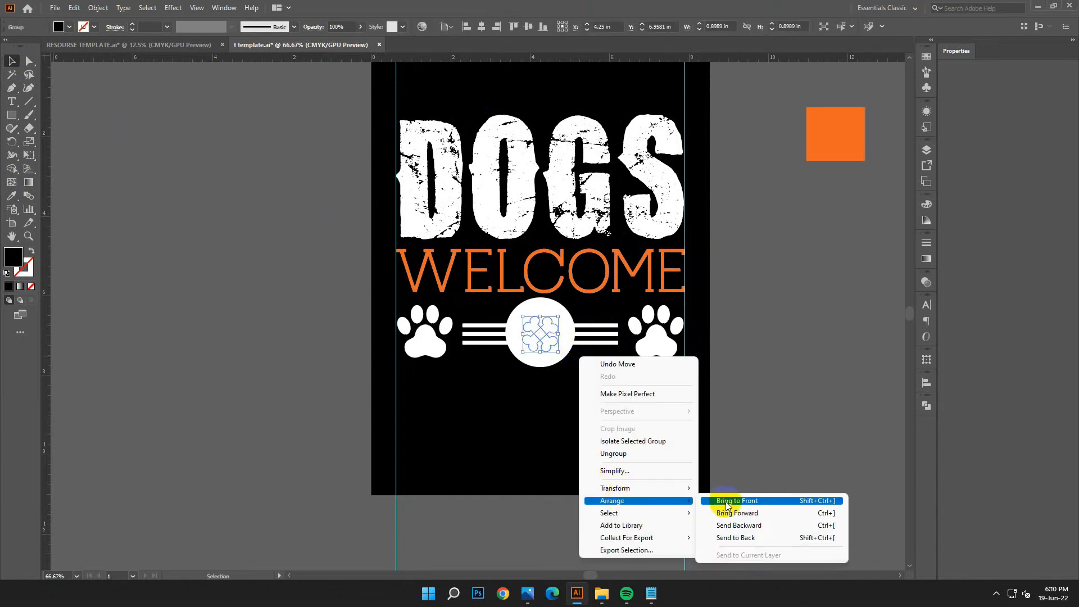
click(725, 476)
drag(558, 333, 567, 335)
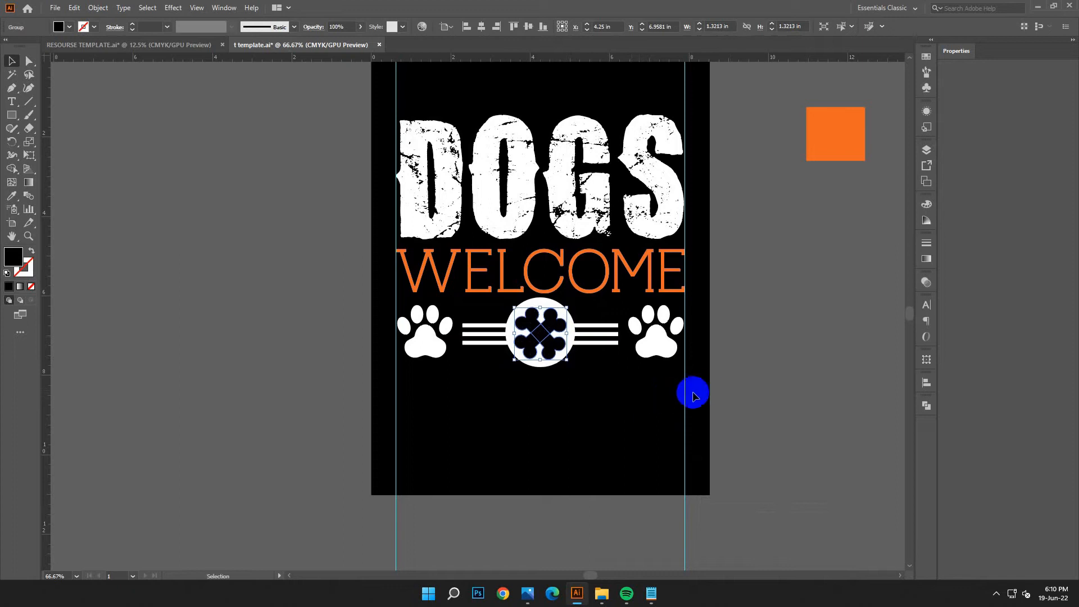
click(848, 416)
Copy the word PEOPLE from the Notepad design notes and return to the T-shirt artwork.
scroll(851, 419, down, 2)
scroll(680, 391, down, 2)
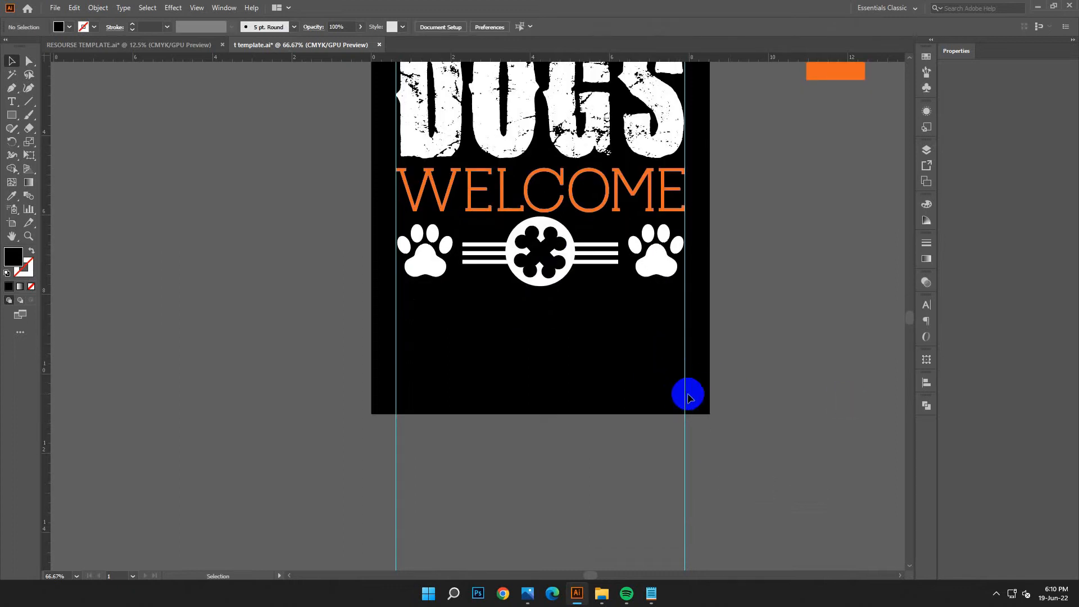
click(649, 595)
click(819, 387)
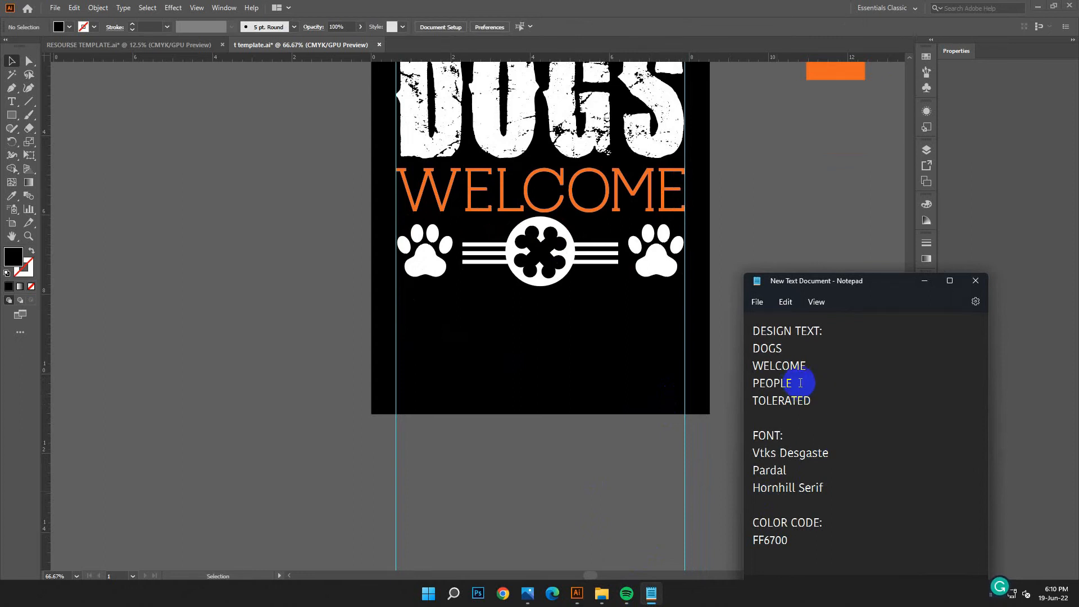
drag(800, 383, 752, 383)
right_click(764, 384)
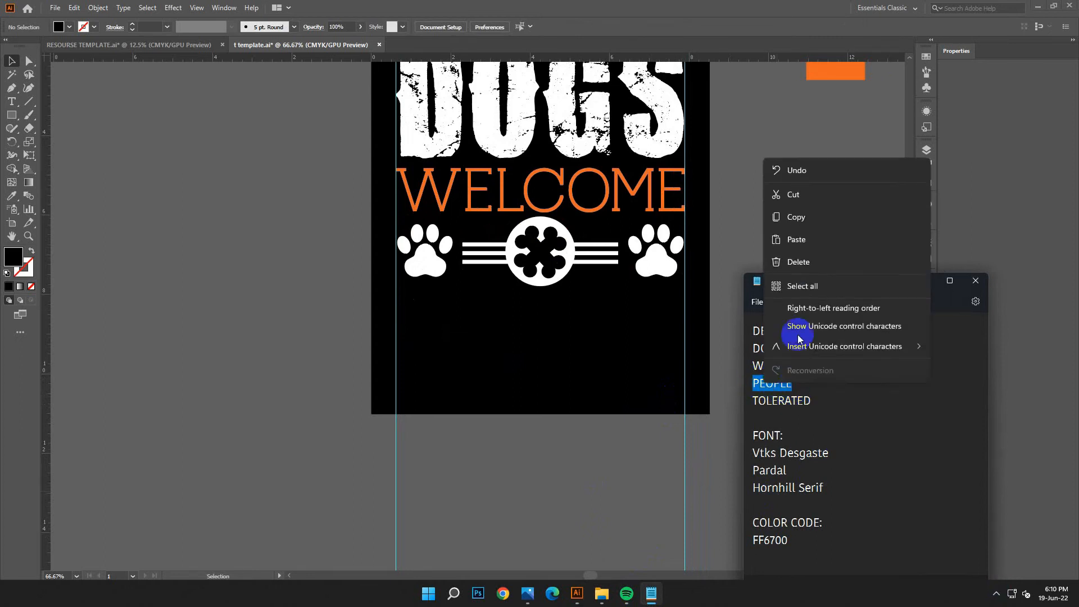
click(788, 213)
click(924, 284)
click(599, 329)
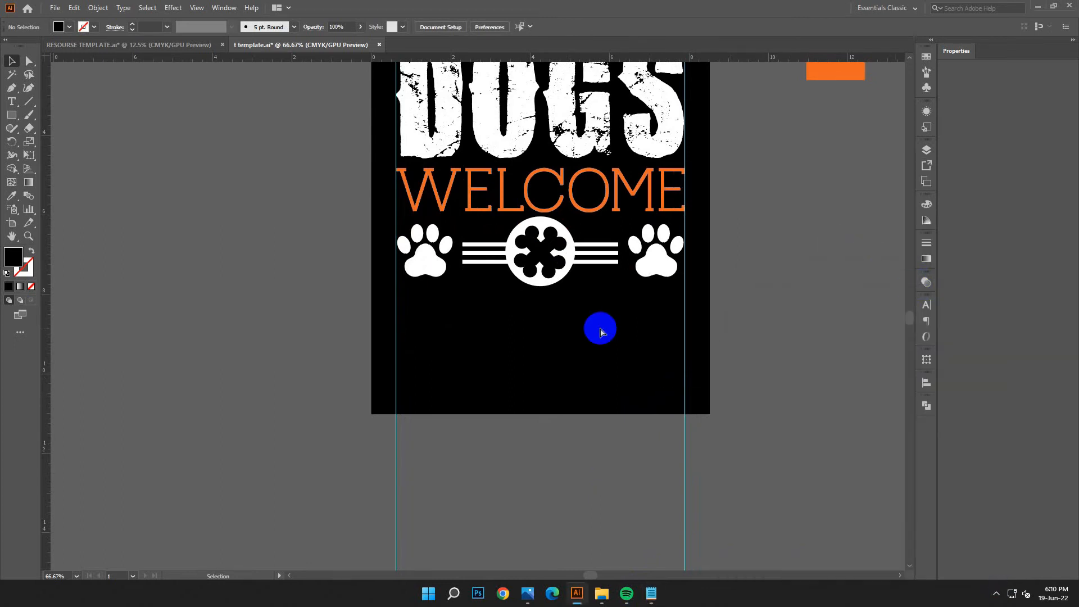
Create a text object beside the artboard, scale it to about 76 pt, and replace its placeholder with the copied word PEOPLE.
key(ctrl+minus)
click(11, 101)
click(176, 158)
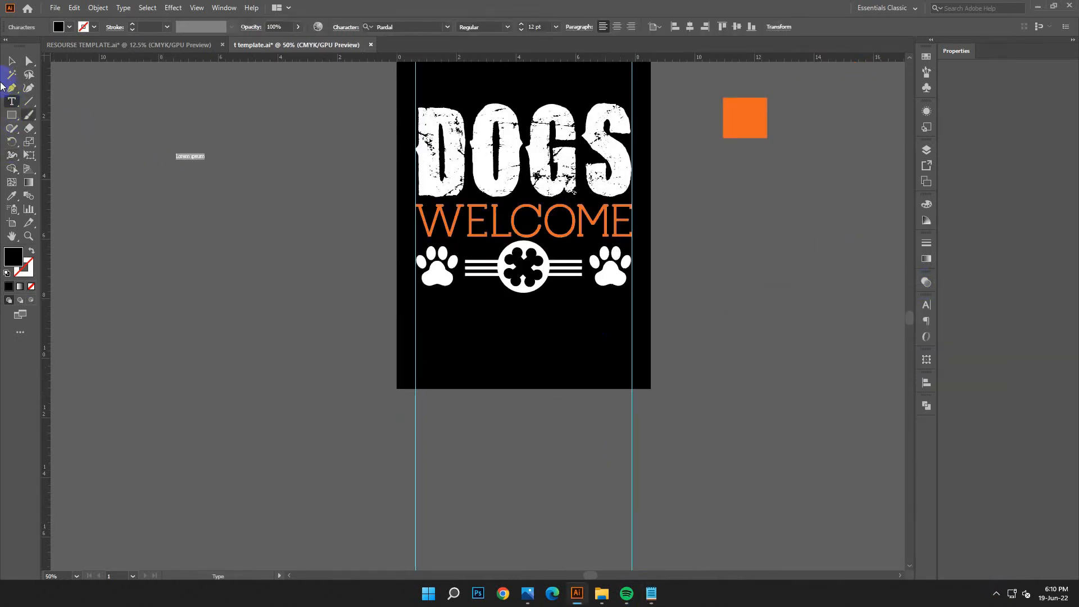
click(13, 63)
drag(268, 214, 358, 182)
key(t)
triple_click(338, 170)
click(74, 7)
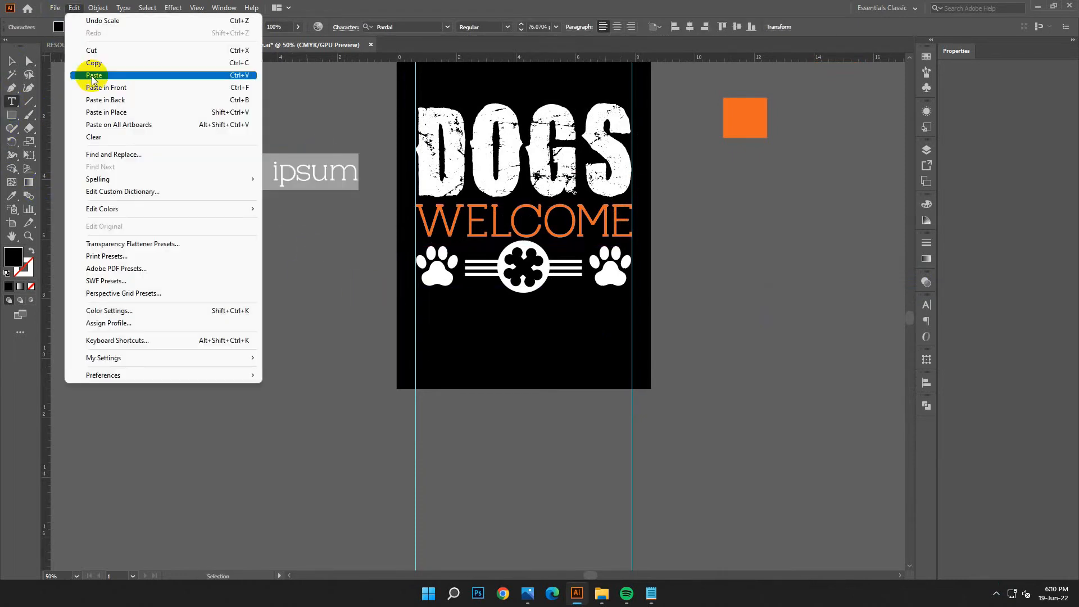
click(78, 75)
click(17, 59)
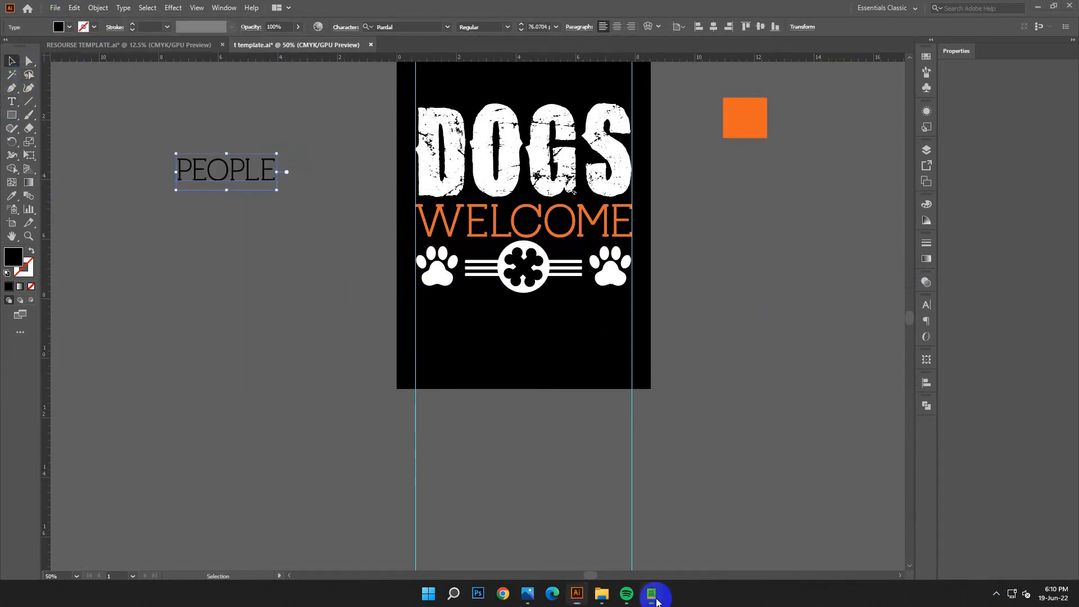
Copy the font name Hornhill Serif from the Notepad notes and apply that font to the PEOPLE text.
click(651, 593)
click(840, 487)
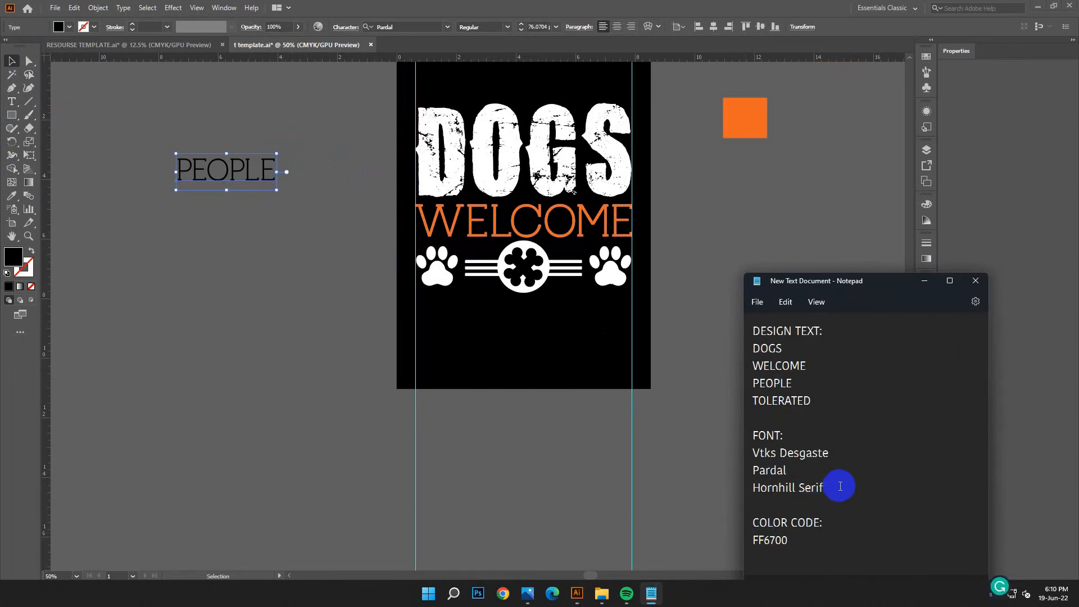
drag(794, 472, 708, 471)
drag(835, 499, 777, 485)
right_click(776, 489)
click(874, 316)
click(434, 263)
click(394, 26)
right_click(393, 26)
click(398, 73)
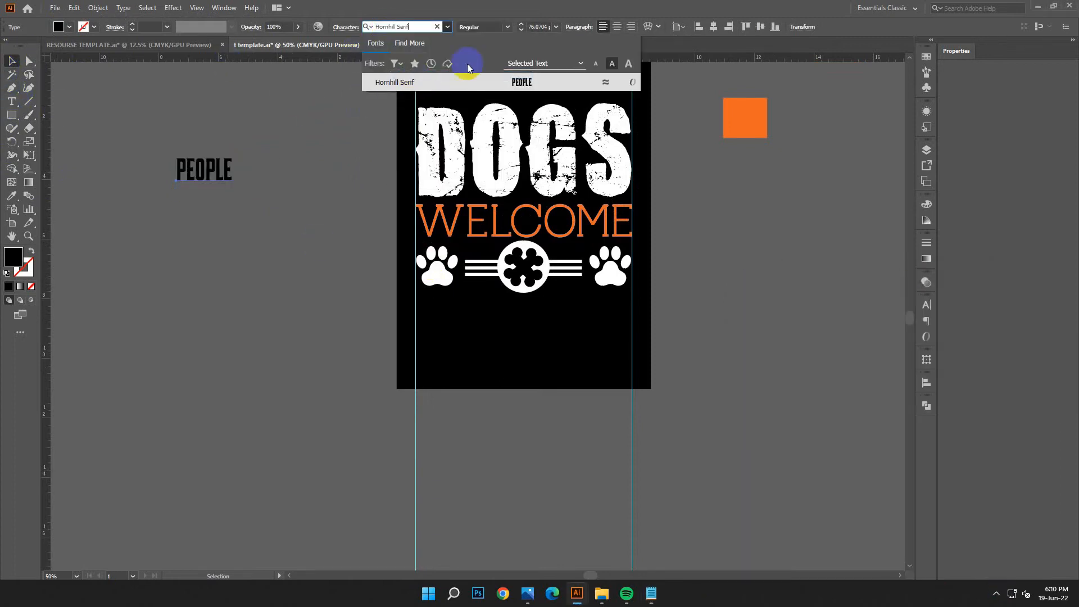
click(523, 80)
Move PEOPLE below the ornament row against the first vertical guide and sample the orange square for its fill.
click(11, 61)
drag(219, 179, 461, 317)
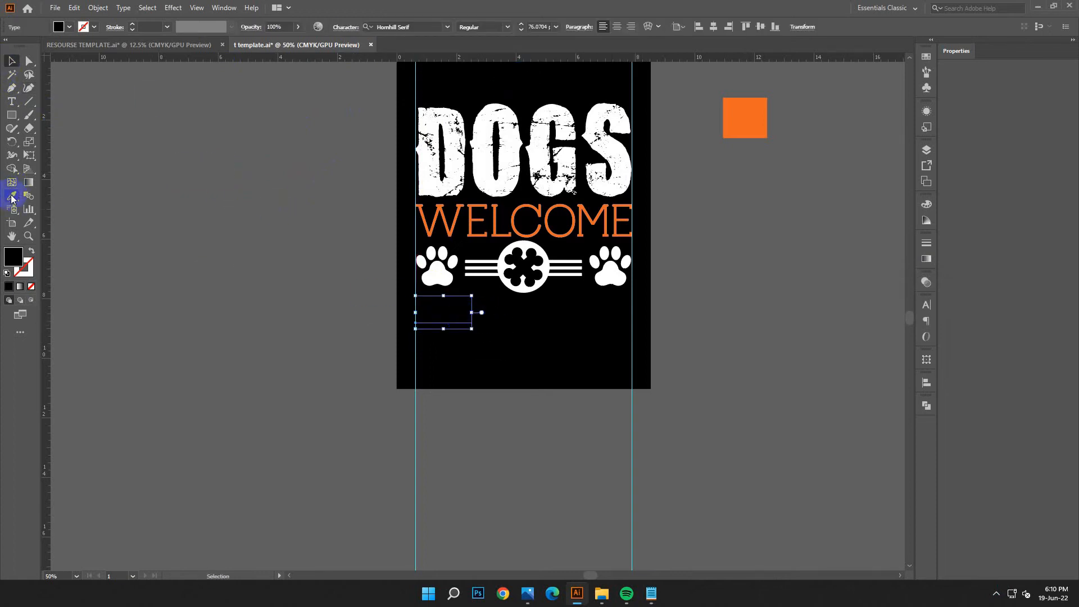
click(766, 129)
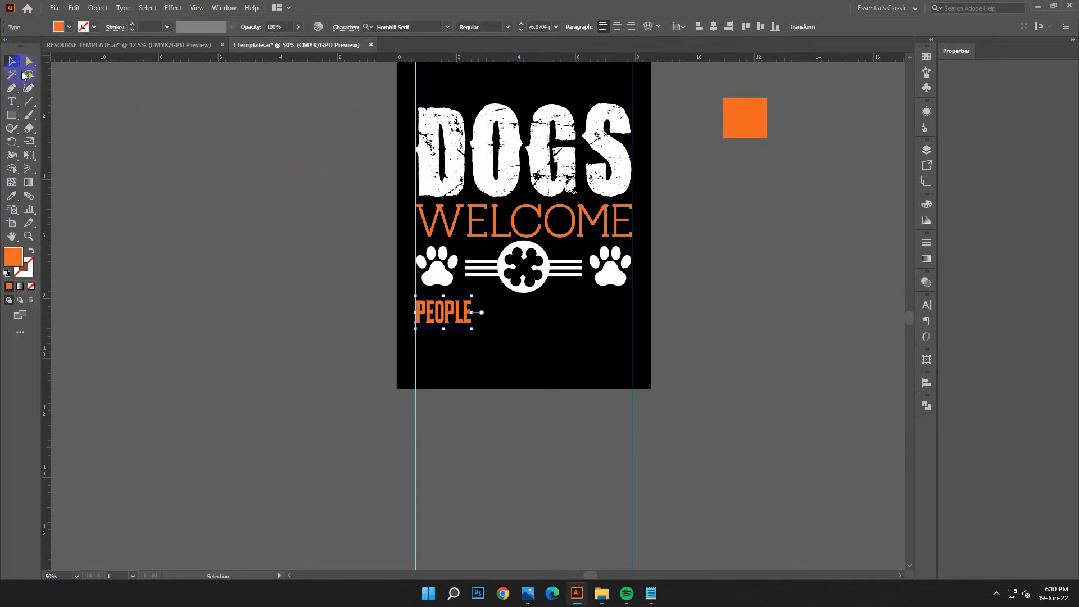
Stretch the PEOPLE text until it spans both vertical guides, convert it to outlines, and deselect it.
drag(472, 312, 636, 324)
right_click(702, 316)
click(748, 392)
click(557, 449)
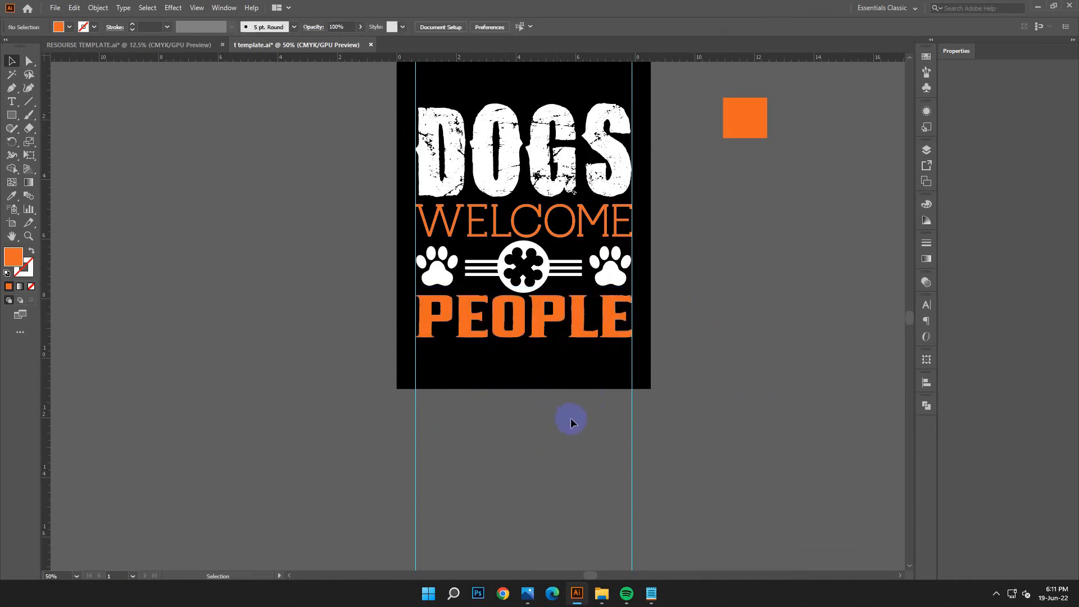
Copy the word TOLERATED from the Notepad design notes and return to the artwork.
click(652, 595)
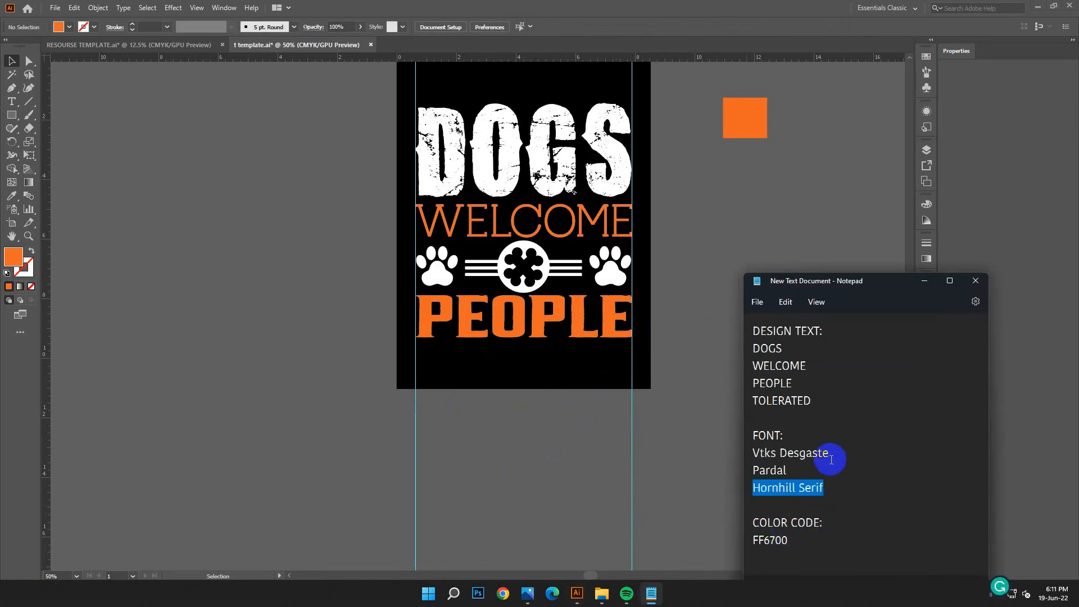
click(842, 493)
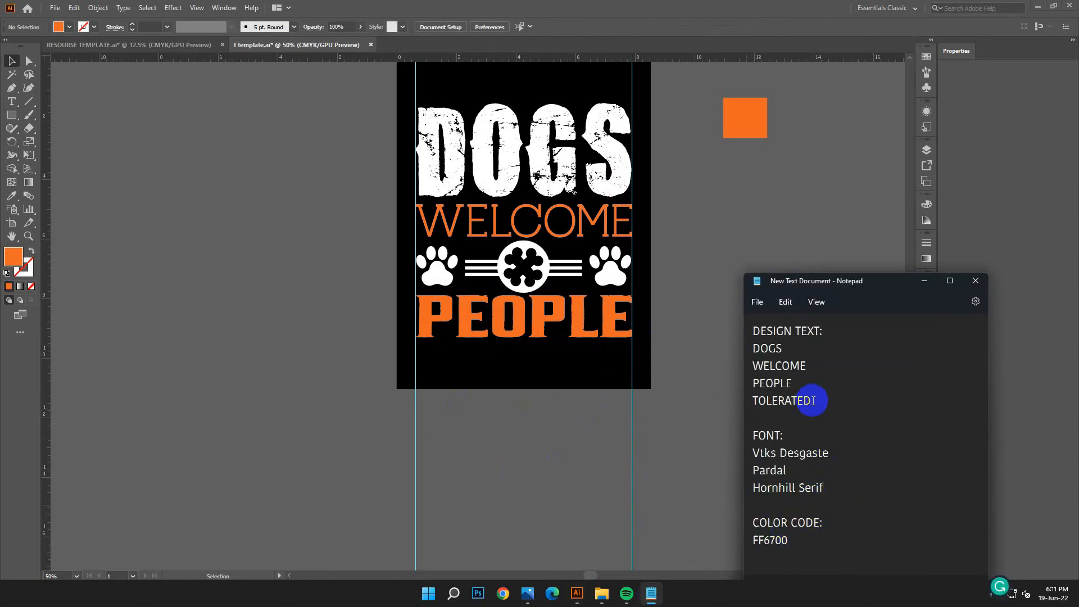
double_click(781, 401)
right_click(778, 403)
click(798, 238)
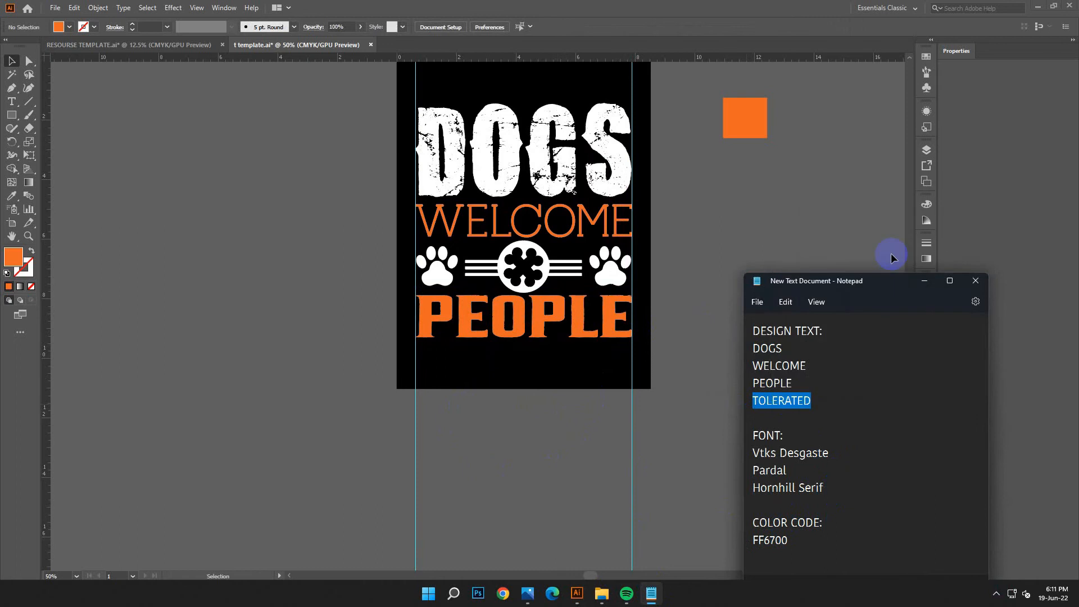
click(922, 282)
Create another text object beside the artboard, scale it to about 96 pt, and replace its placeholder with the copied word TOLERATED.
click(10, 102)
click(231, 193)
click(10, 60)
drag(245, 195, 47, 205)
click(74, 7)
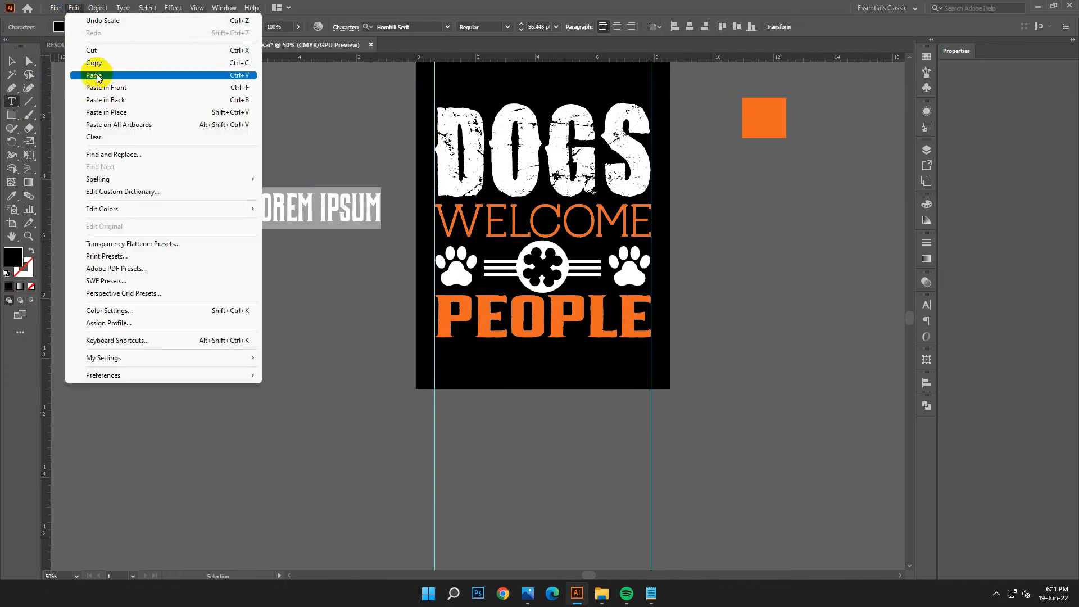
click(85, 67)
click(11, 60)
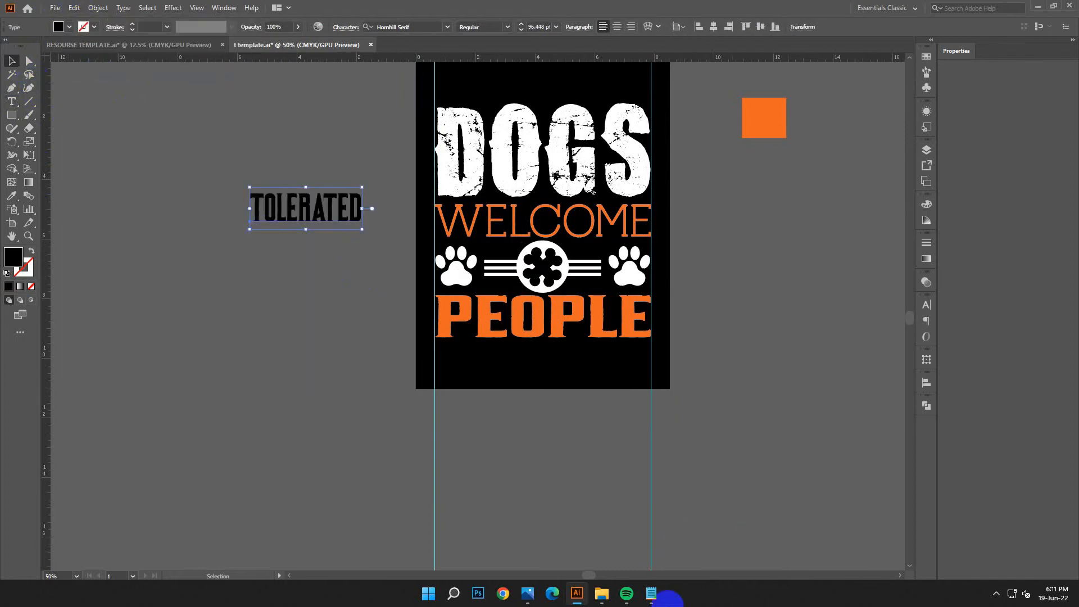
Copy the font name Vtks Desgaste from the Notepad notes and apply that font to the TOLERATED text.
click(650, 592)
drag(828, 454, 751, 453)
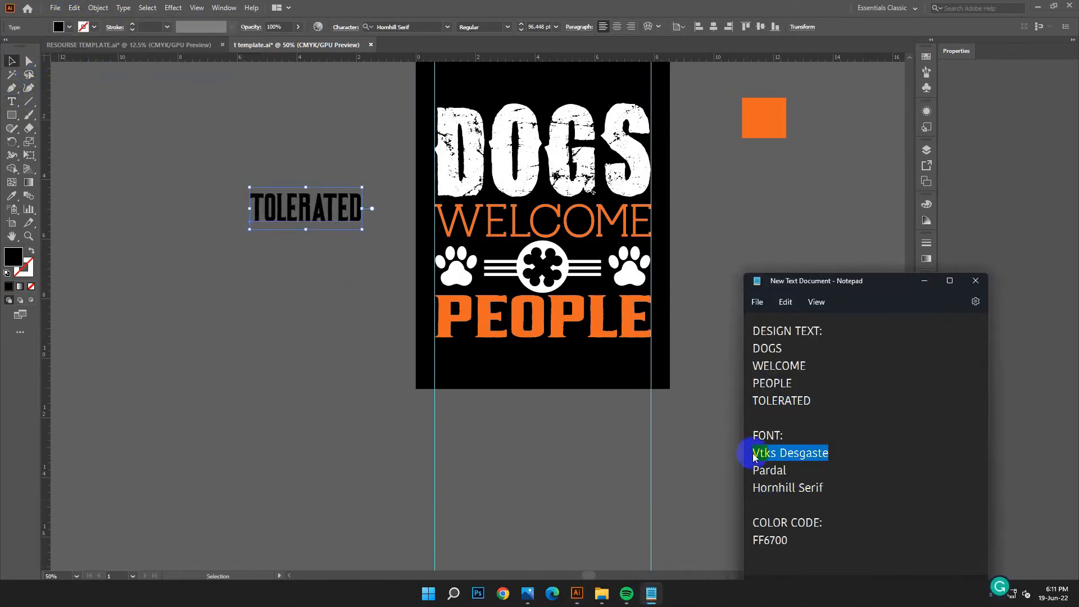
right_click(781, 452)
click(813, 286)
click(402, 27)
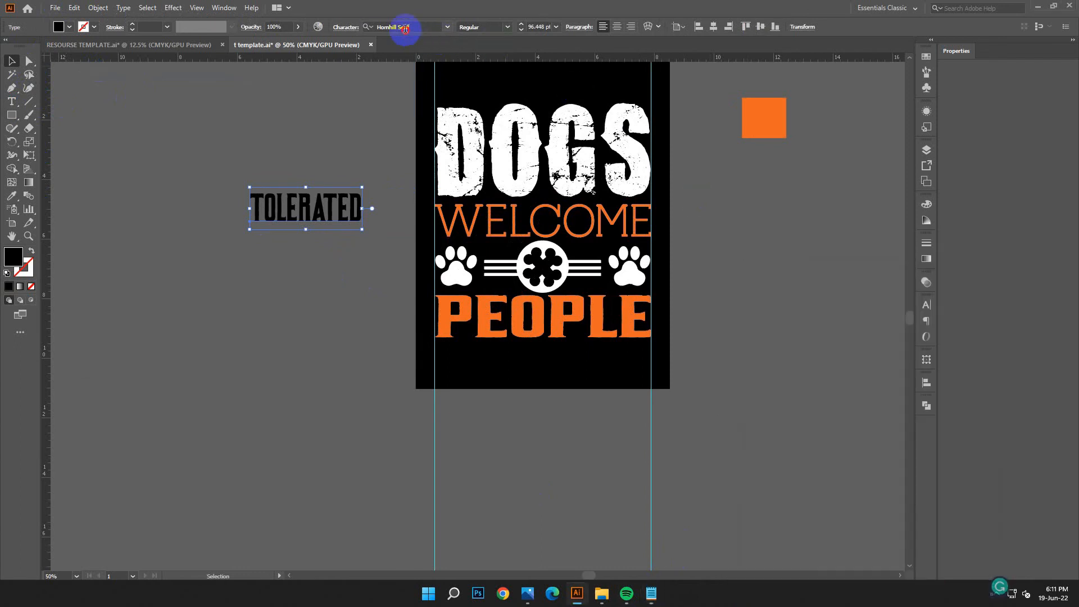
right_click(407, 31)
click(434, 80)
click(522, 86)
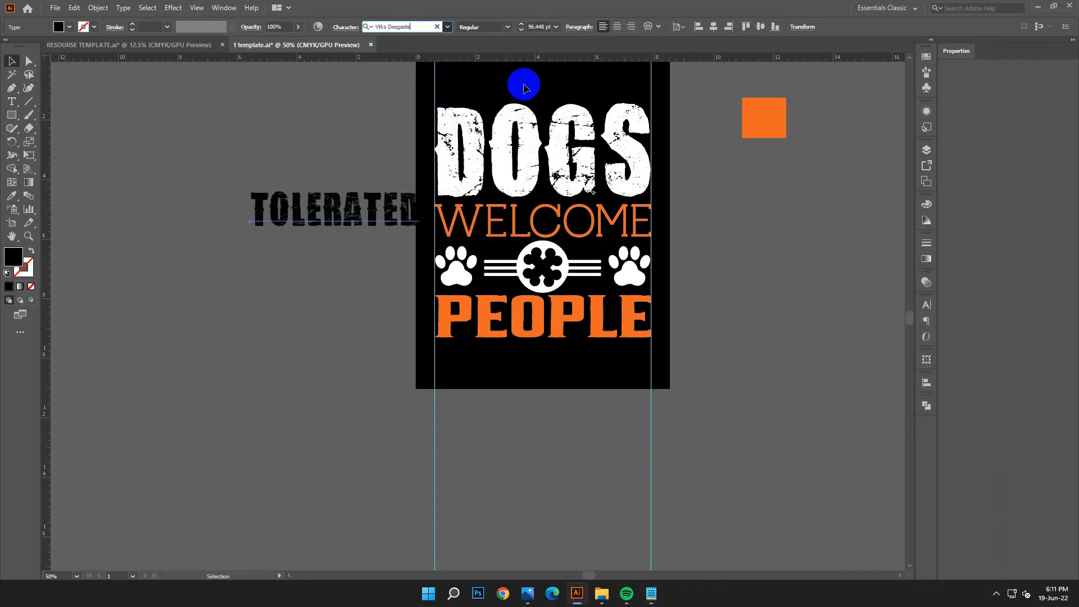
Set the fill colour of the TOLERATED text to white (ffffff) and deselect it.
double_click(12, 257)
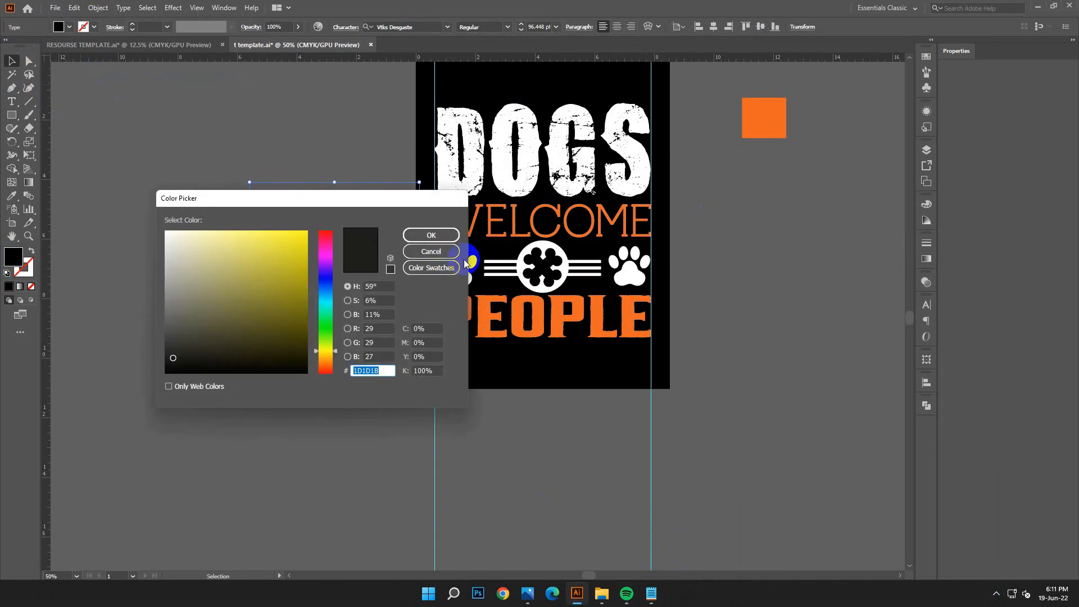
click(448, 258)
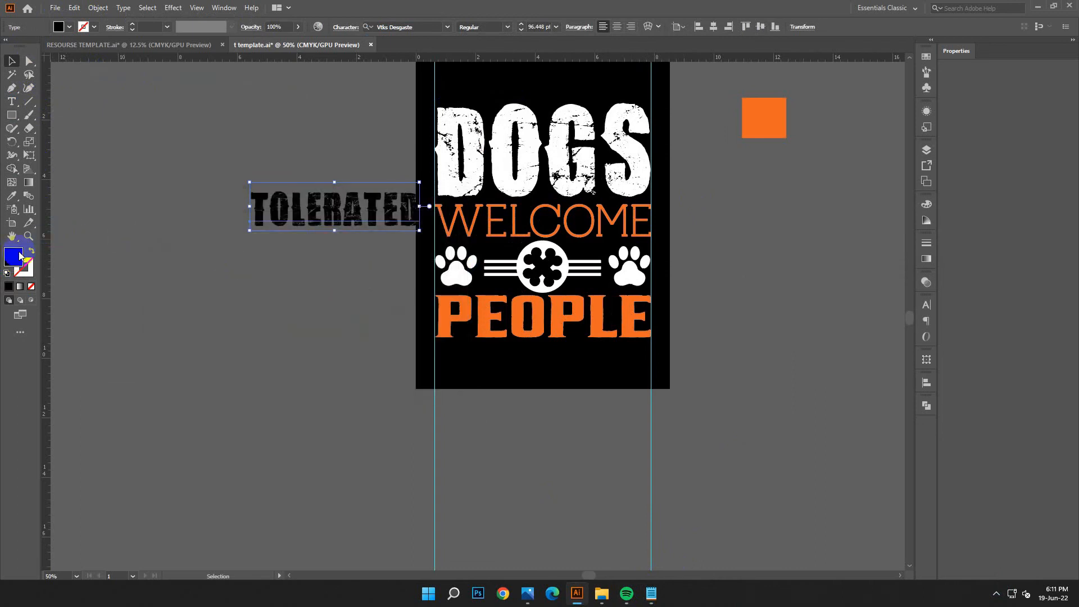
double_click(19, 256)
text(ffffff)
click(439, 233)
click(256, 258)
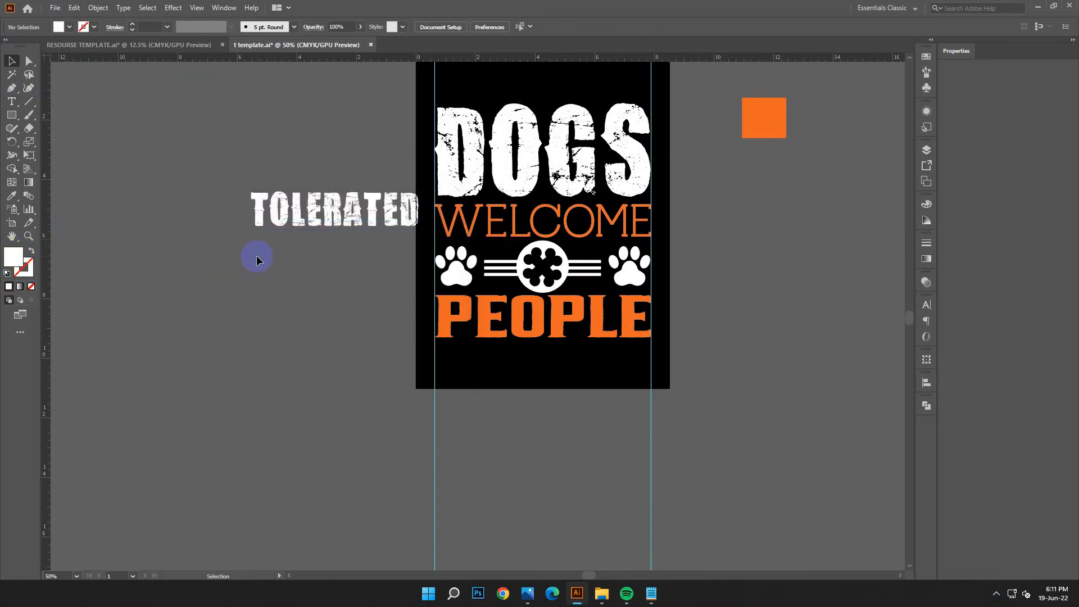
scroll(260, 382, down, 1)
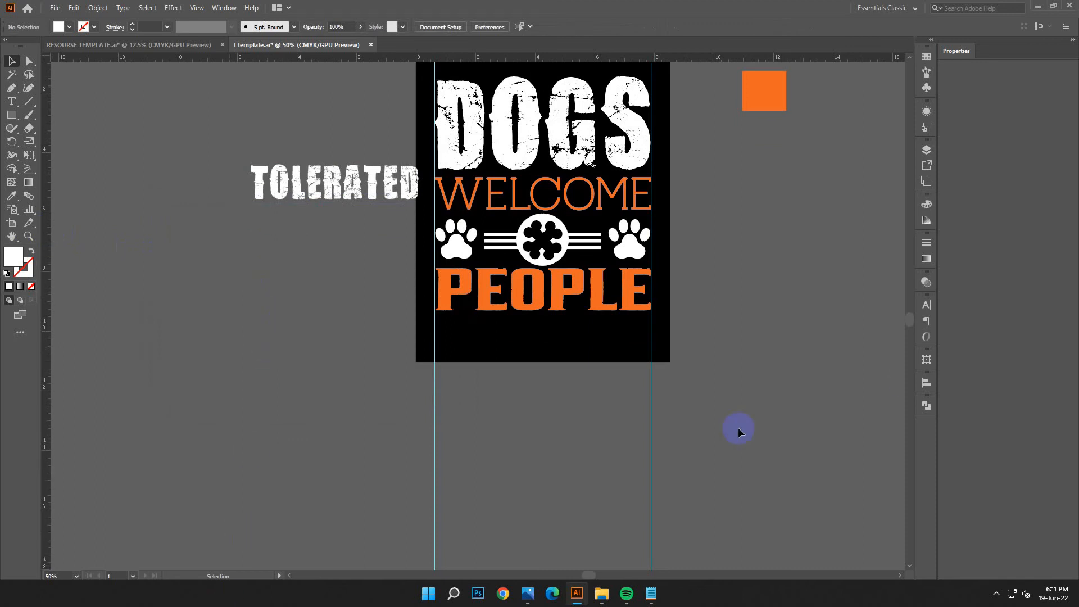
Place the TOLERATED text directly under PEOPLE and scale it to about 124.6 pt so it spans the two guides.
drag(351, 187, 537, 340)
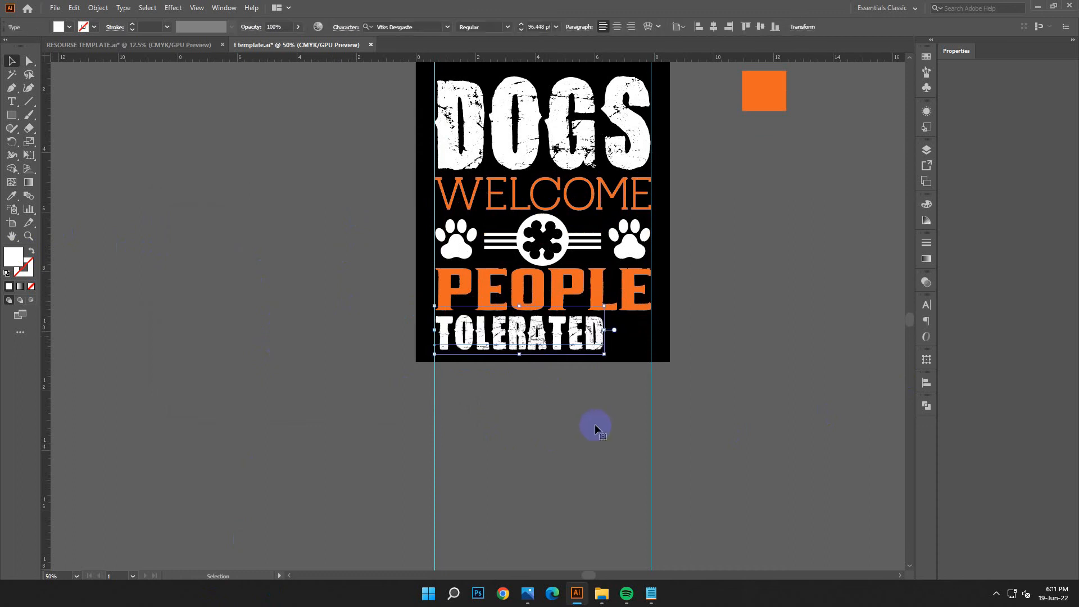
key(ctrl+1)
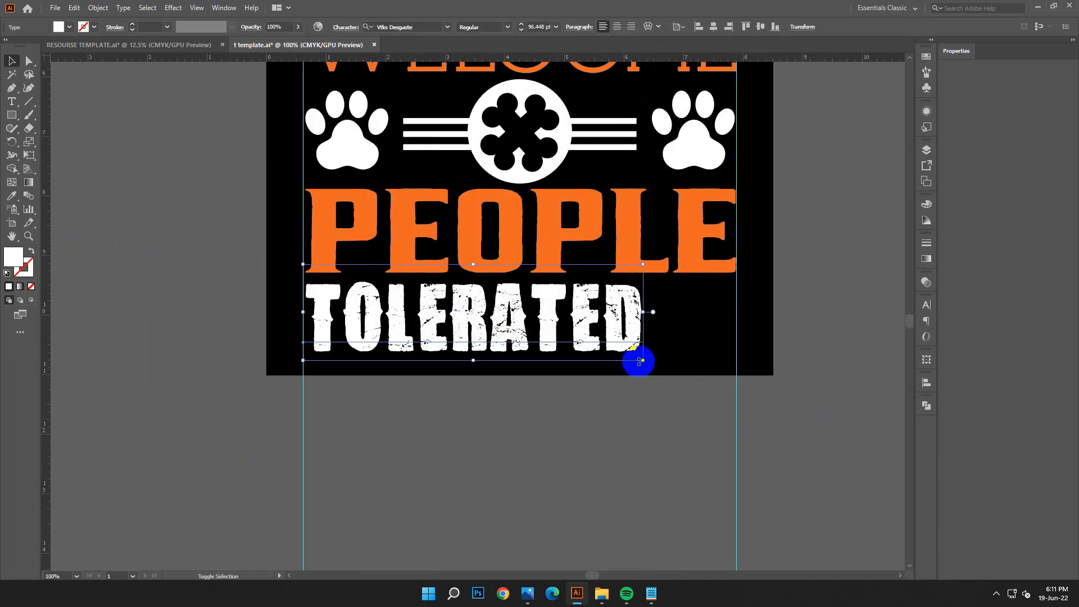
drag(645, 363, 737, 402)
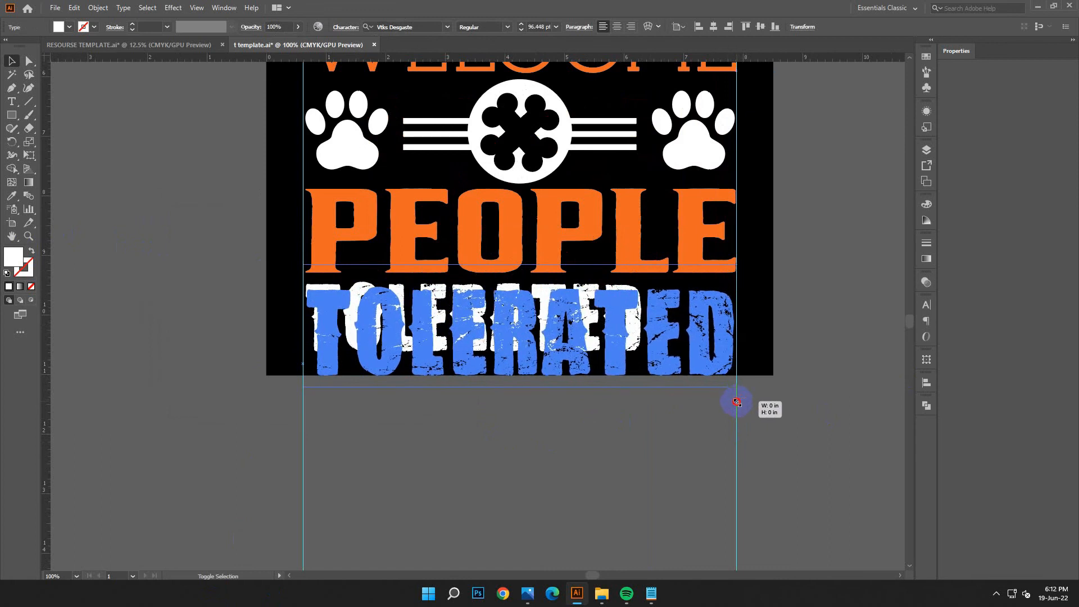
drag(737, 402, 738, 402)
Line up the TOLERATED text's left edge with the left guide, nudge it up closer to PEOPLE, and deselect it.
drag(304, 325, 300, 331)
key(Up)
key(Up)
key(Up)
key(Up)
key(Up)
key(Up)
key(Up)
key(Up)
key(Up)
key(Up)
right_click(584, 461)
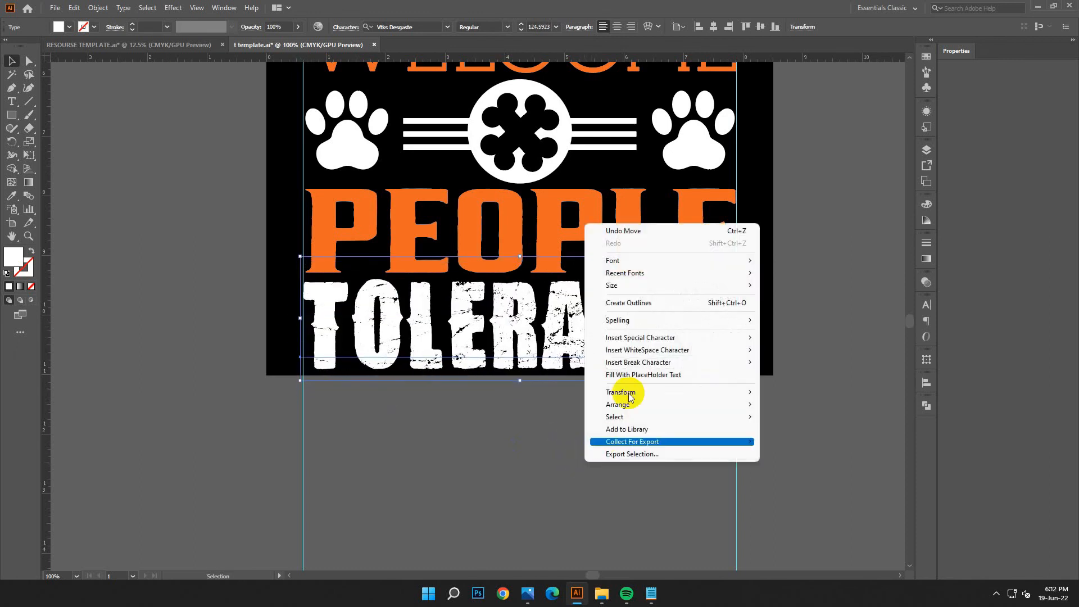
click(769, 435)
key(ctrl+minus)
key(ctrl+minus)
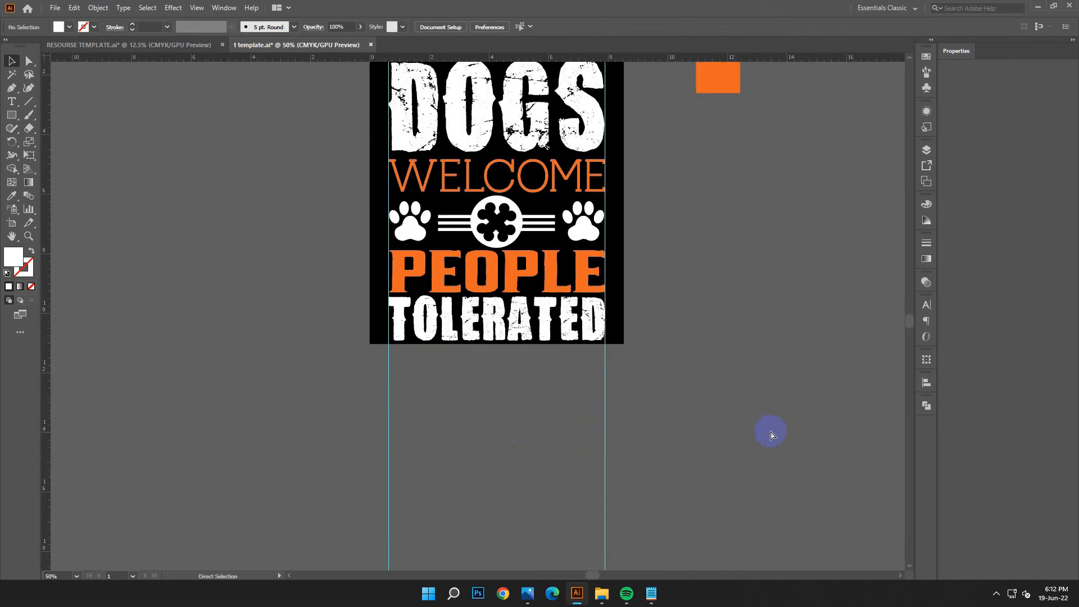
Delete the orange colour sample square beside the artboard.
scroll(739, 309, up, 5)
drag(750, 291, 751, 287)
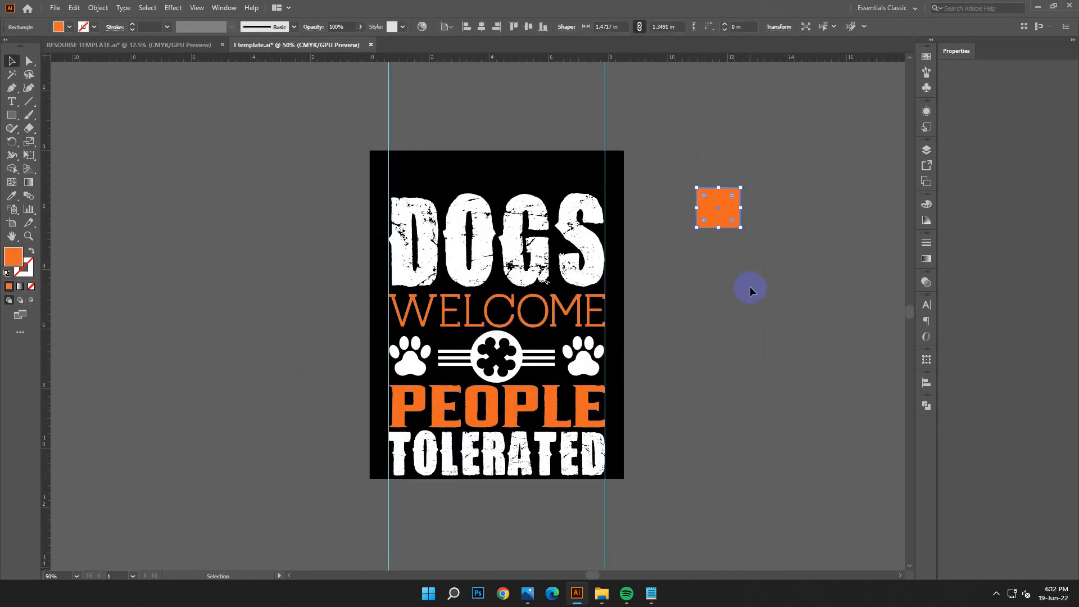
key(Delete)
Expand and group all the lettering and ornaments, and centre the group vertically on the artboard.
click(399, 207)
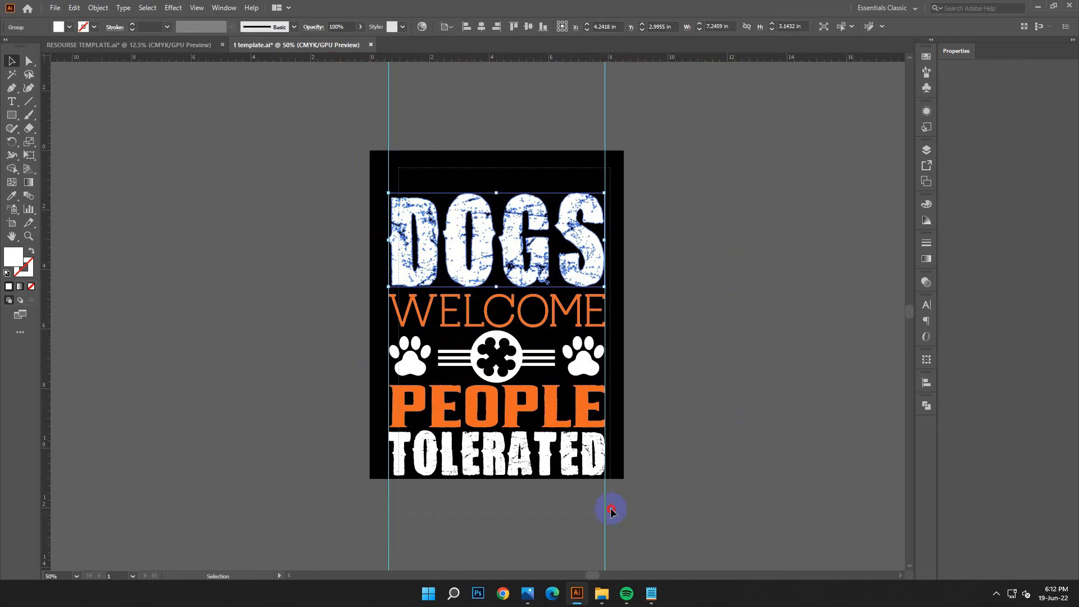
drag(611, 510, 607, 508)
click(98, 11)
click(120, 140)
click(456, 266)
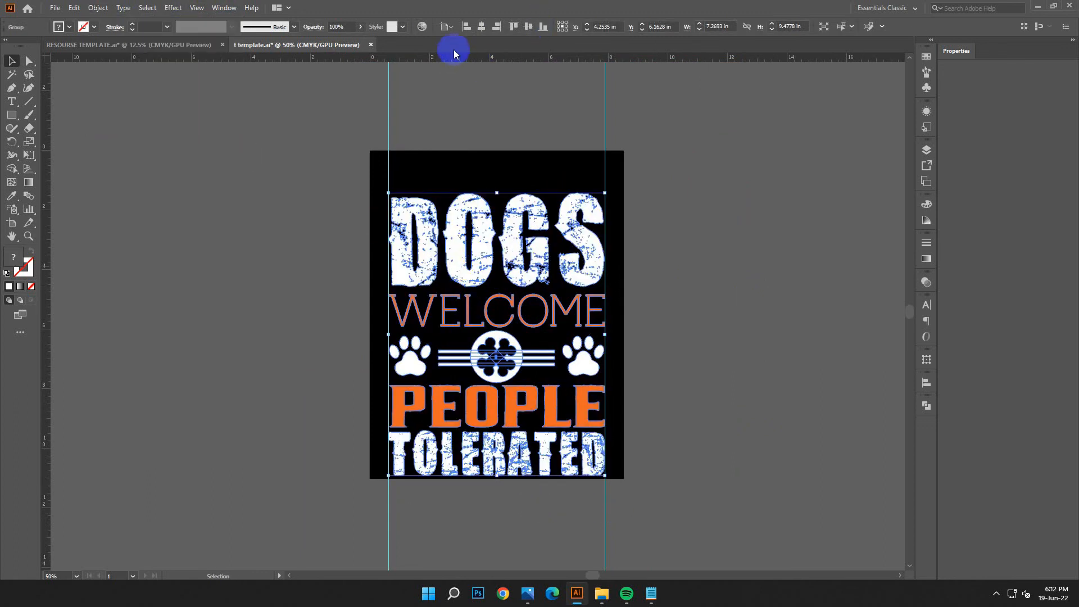
click(526, 32)
click(681, 321)
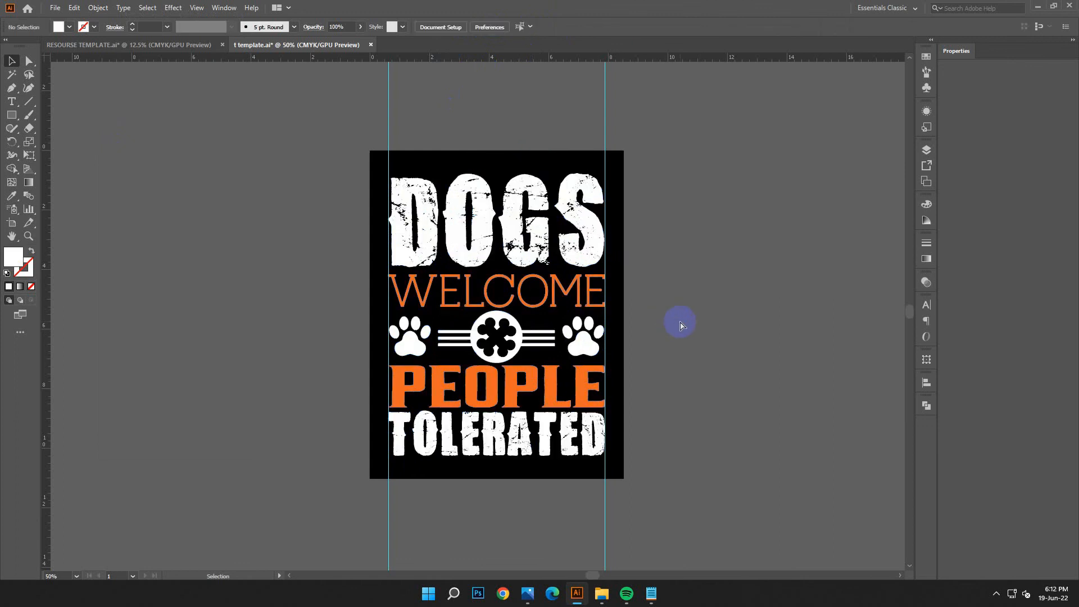
Scale the whole design down proportionally to about 6.2 in wide and centre it horizontally on the artboard.
key(ctrl+minus)
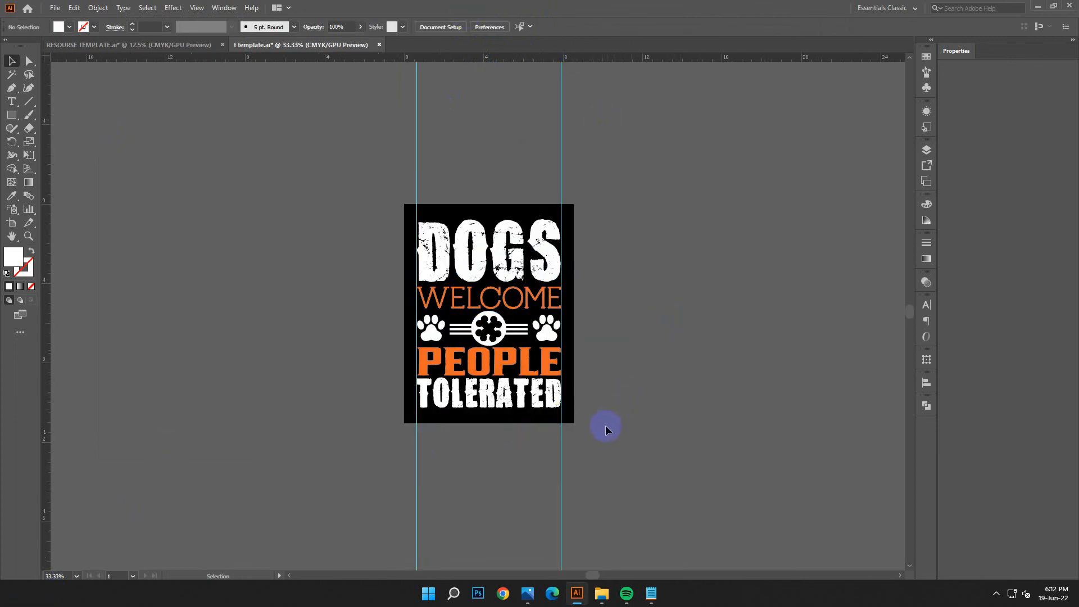
click(551, 247)
drag(561, 313, 550, 315)
click(478, 25)
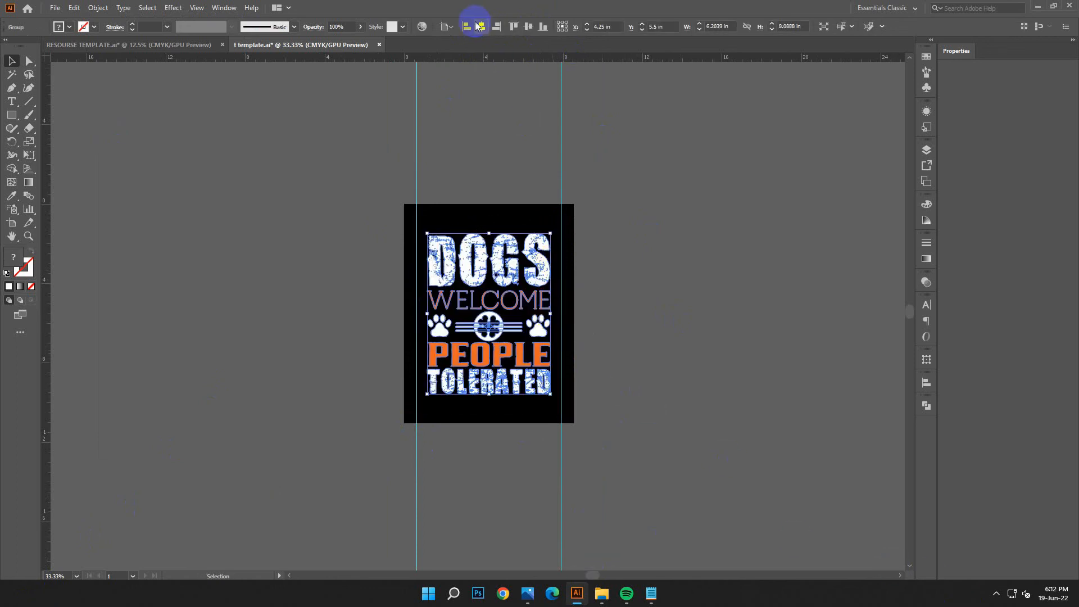